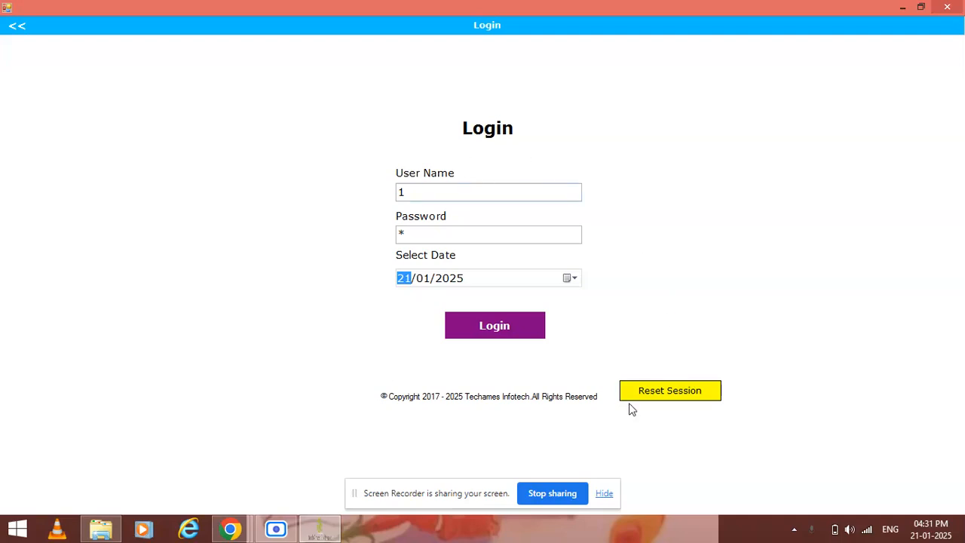
Step: Log in to the billing screen and add one PANEER CHEELI to the order for table 2
left_click(511, 328)
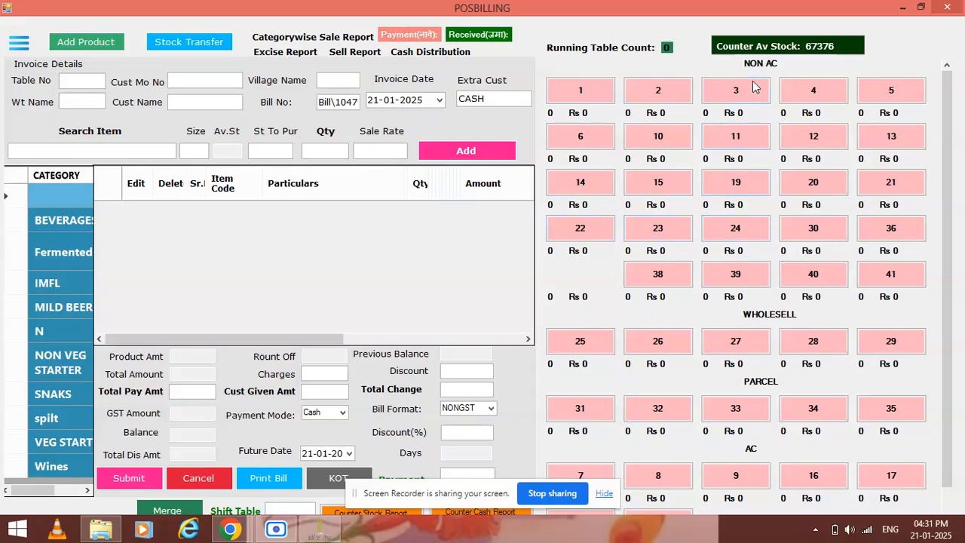
left_click(593, 98)
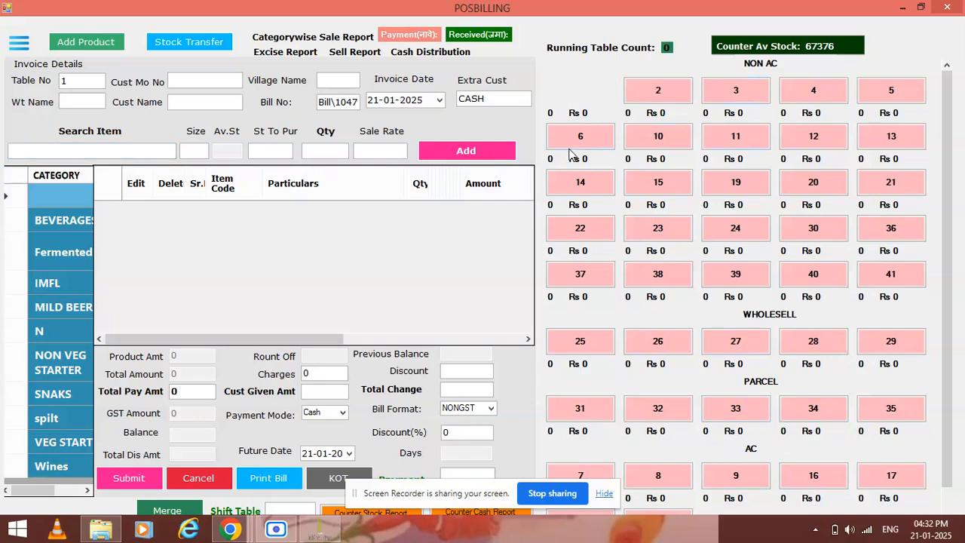
left_click(654, 100)
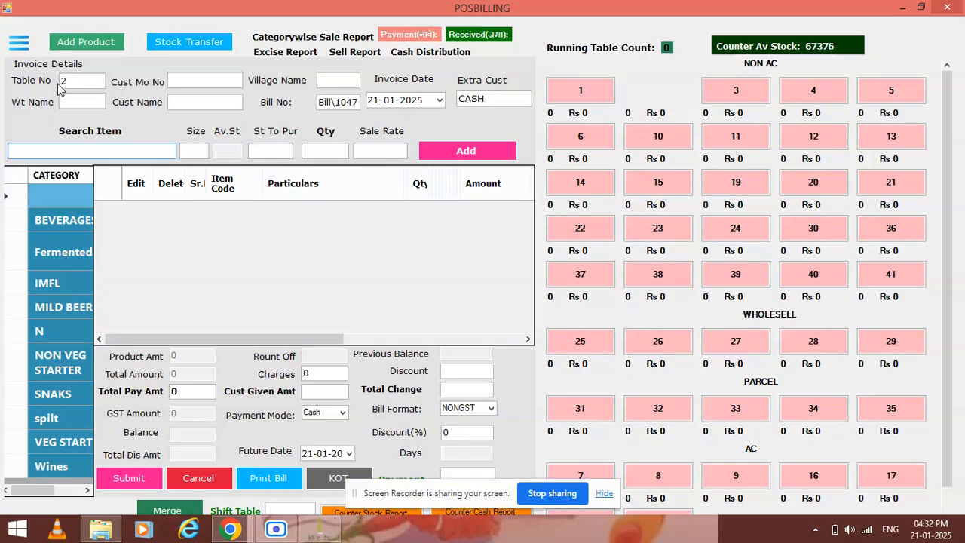
type("p")
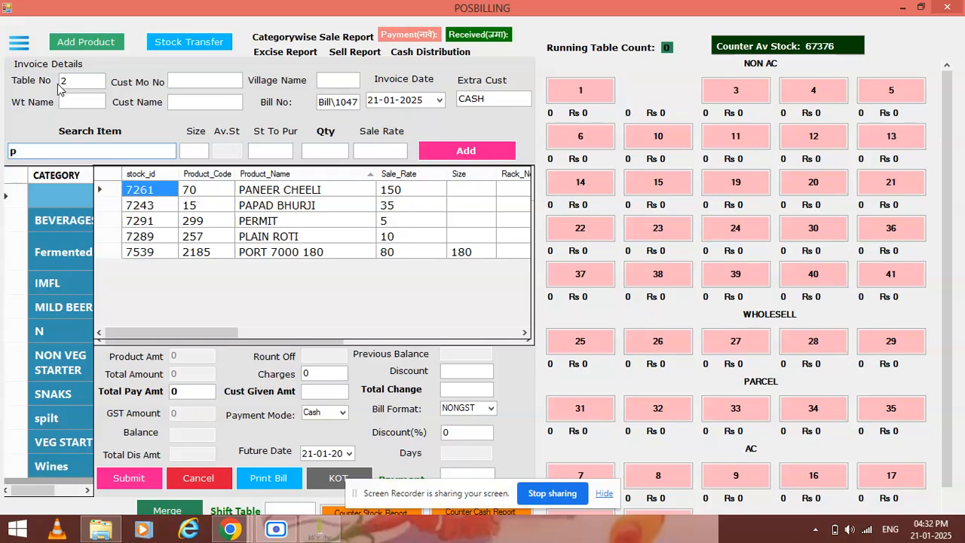
type("c")
key("Return")
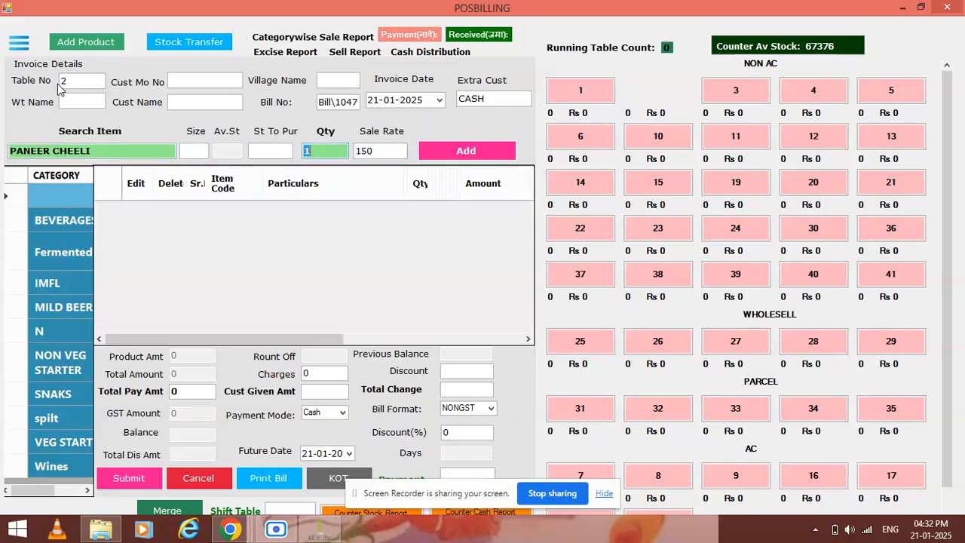
key("Return")
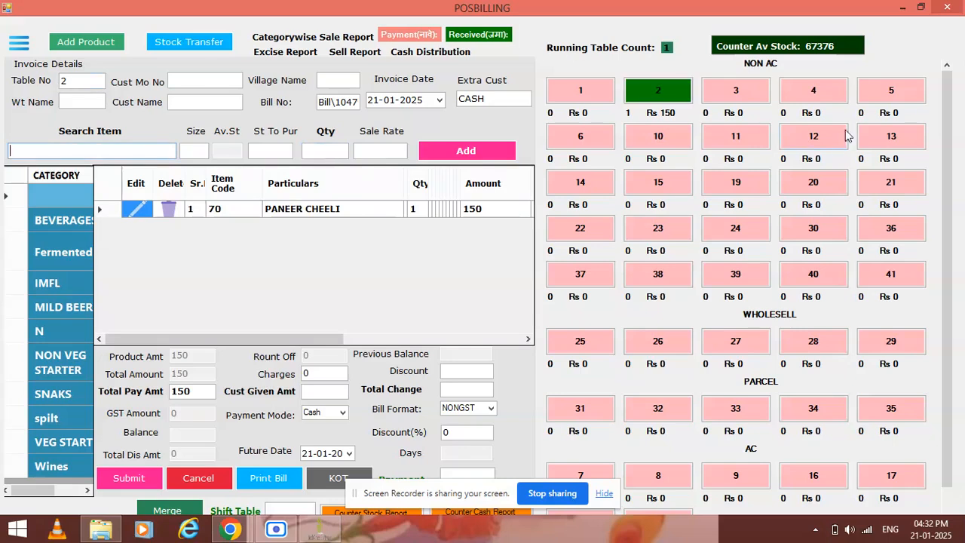
Step: Add IB 180 to table 4 twice with quantity 1 each, finding the second one by product code 1191
left_click(821, 94)
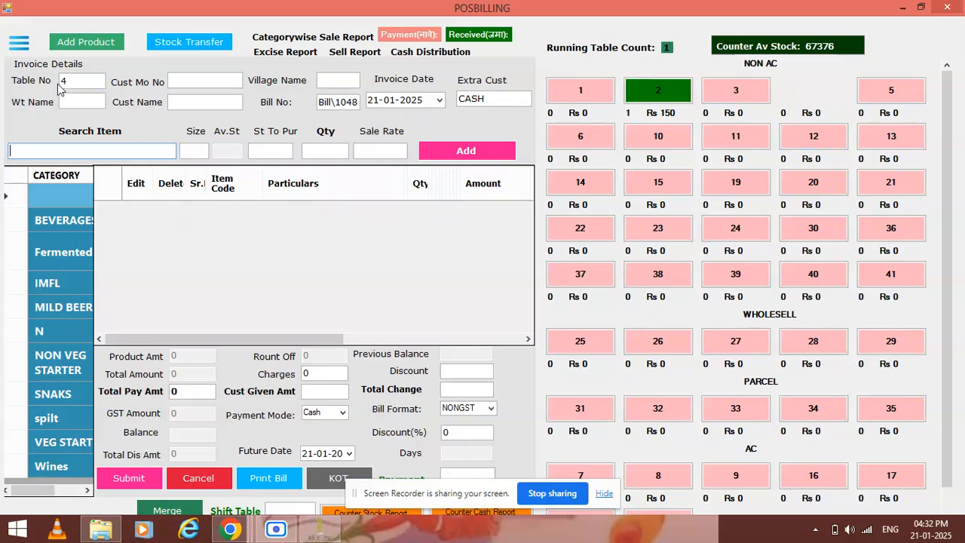
type("i")
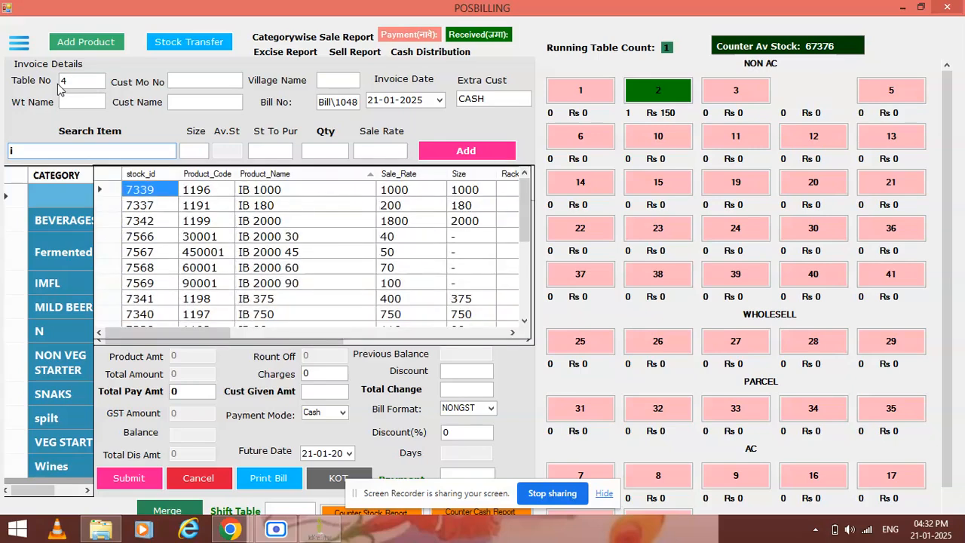
double_click(261, 208)
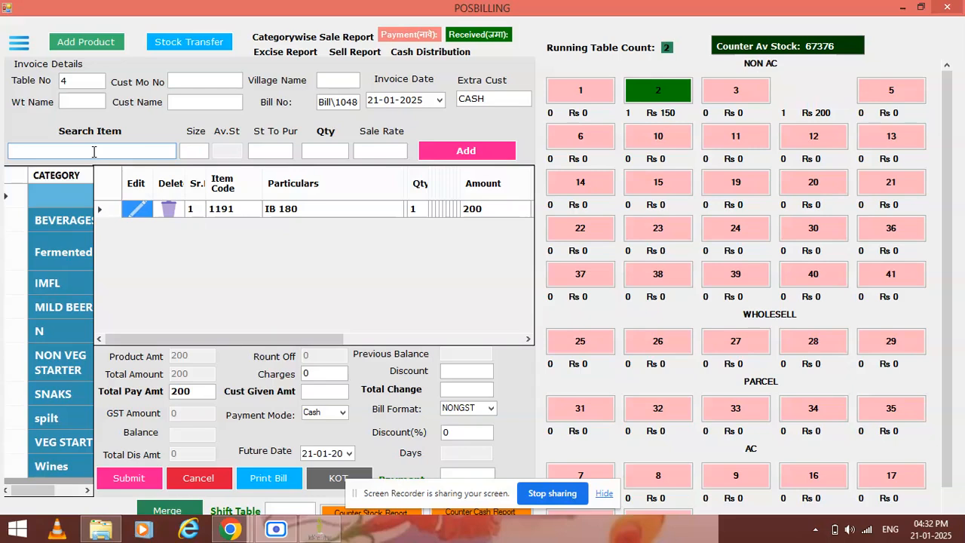
type("1191")
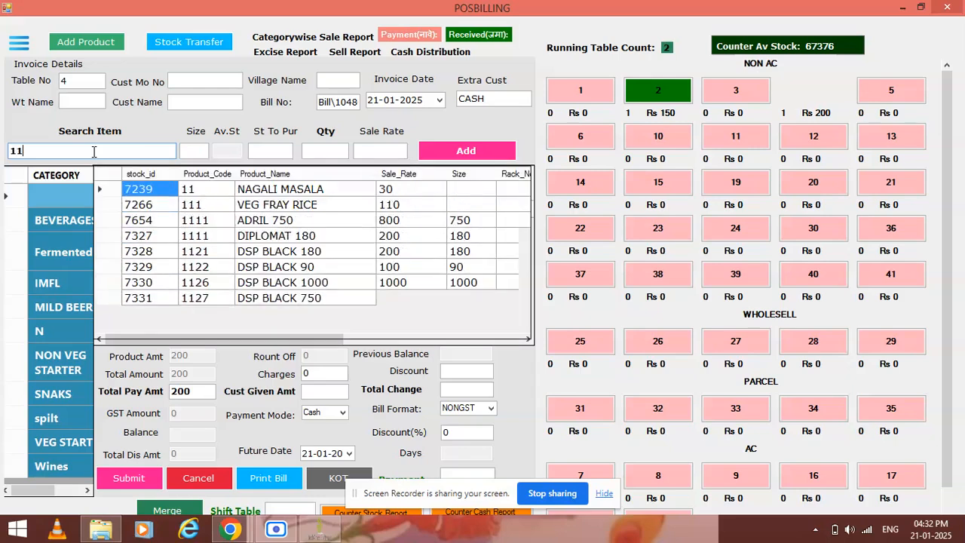
key("Return")
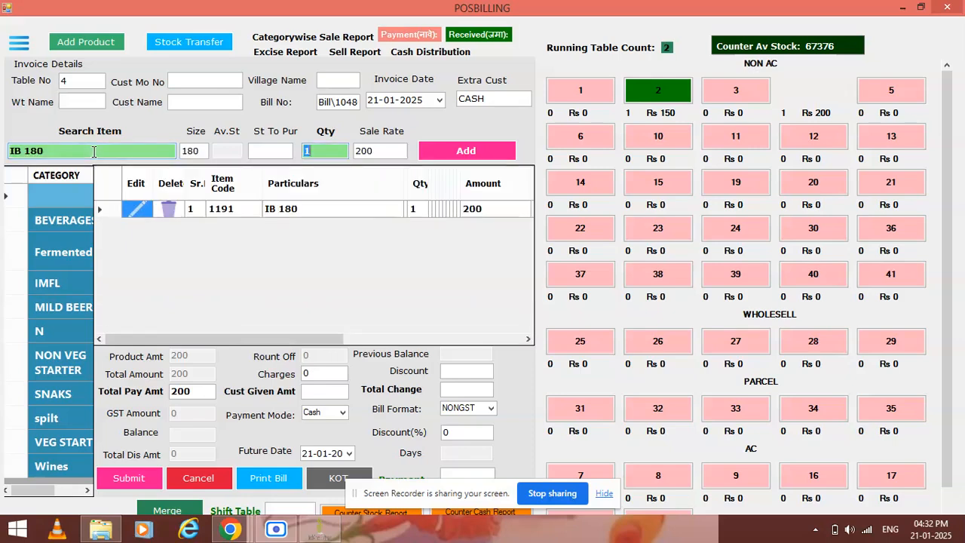
key("Return")
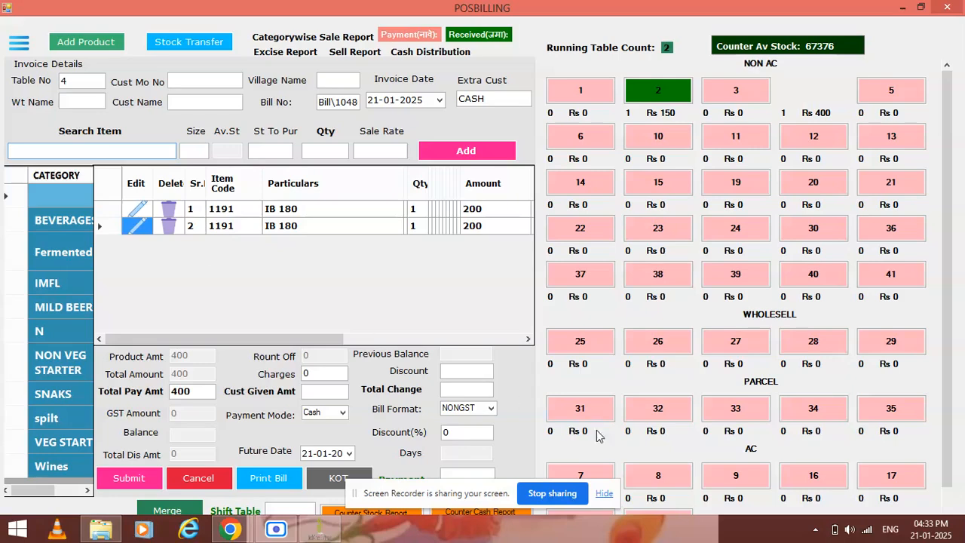
Step: Submit the bill for table 4 and confirm the submission
left_click(604, 493)
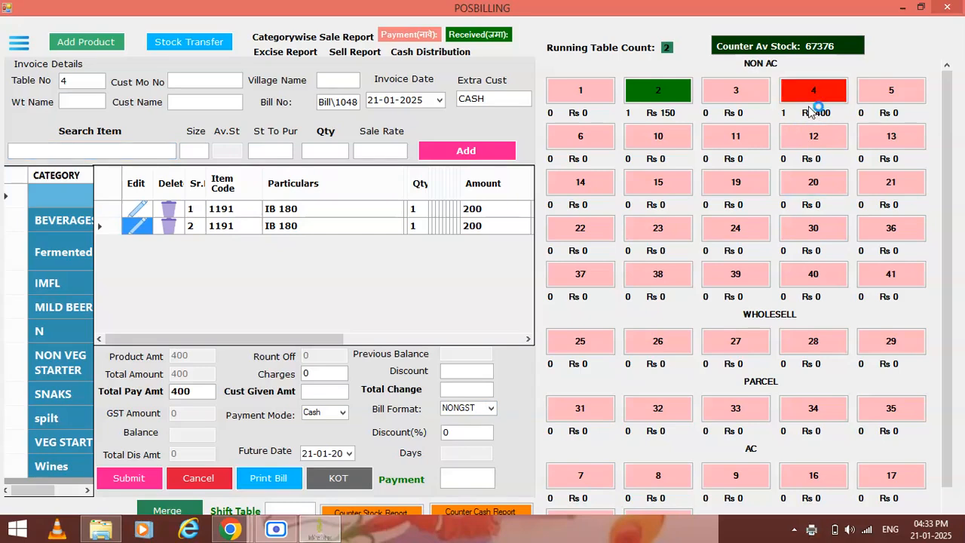
left_click(132, 480)
left_click(467, 317)
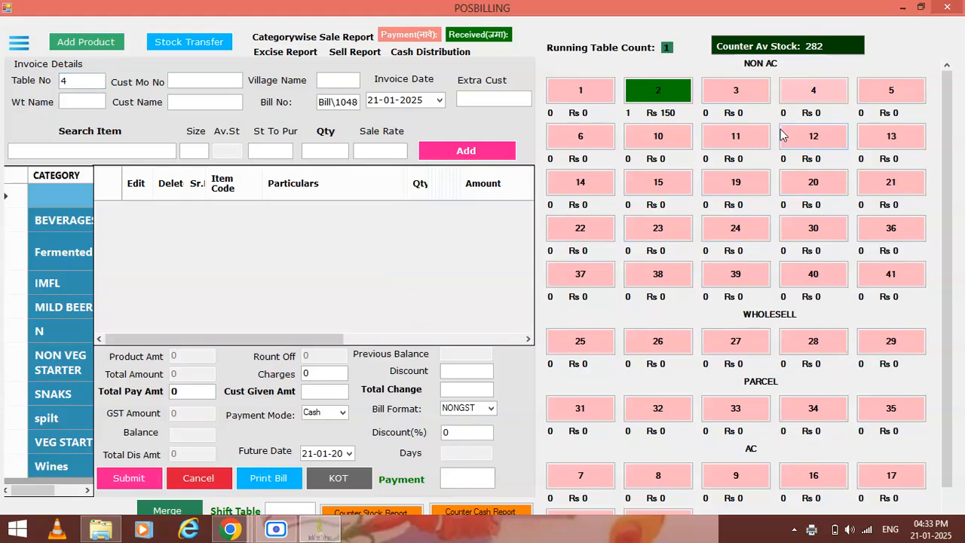
Step: Reopen table 2's order and add one SNACKS item from the SNAKS category
left_click(661, 100)
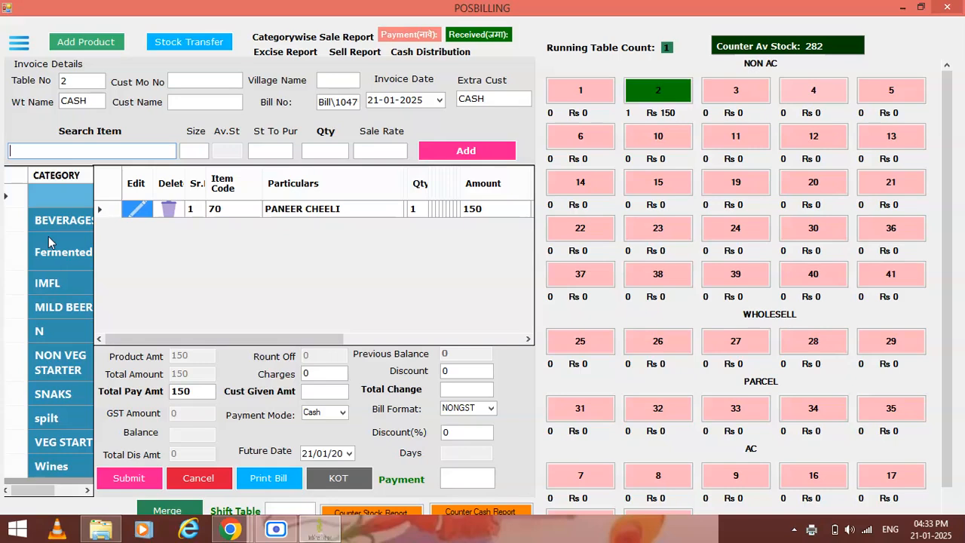
left_click(55, 395)
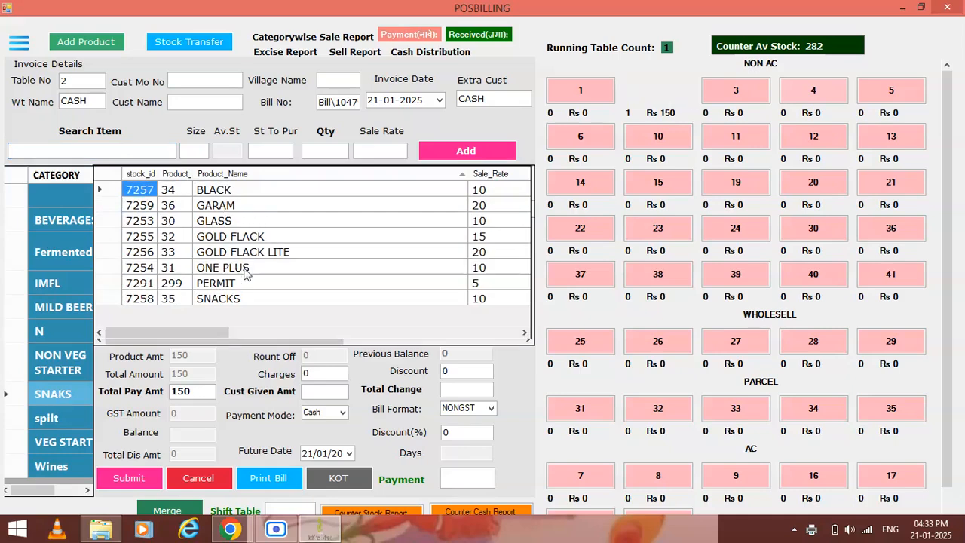
double_click(223, 300)
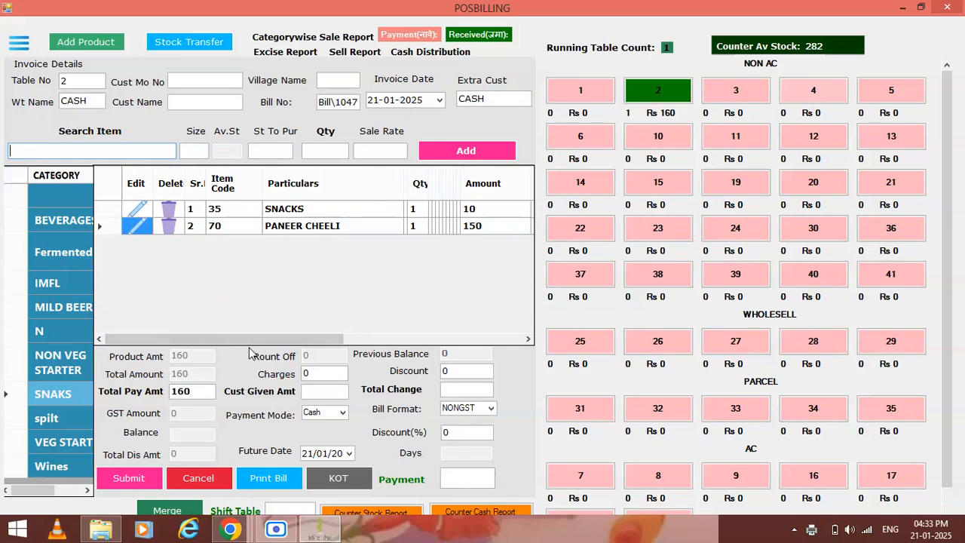
Step: Submit table 2's bill with a total pay amount of 100 and Google Pay as the payment mode
left_click_drag(193, 391, 170, 393)
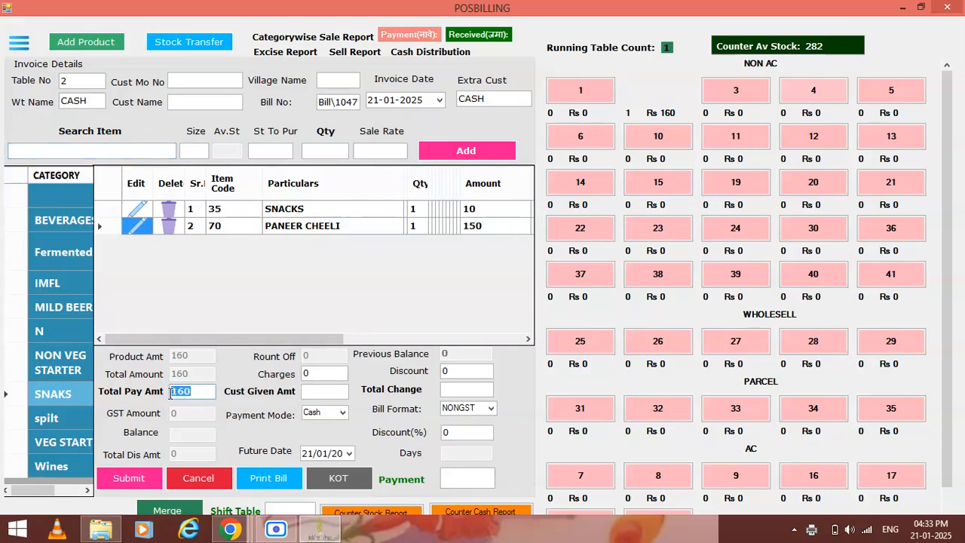
type("1")
key("Return")
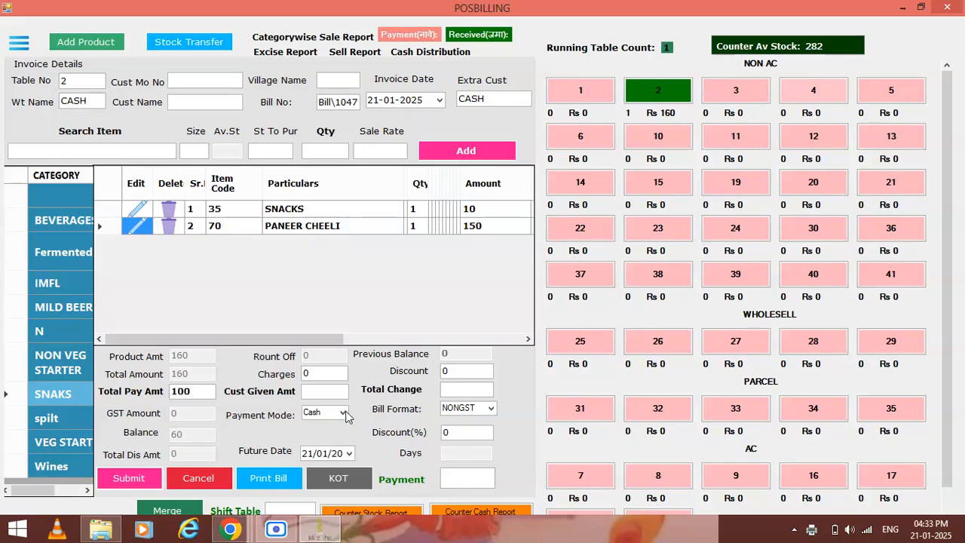
left_click(343, 413)
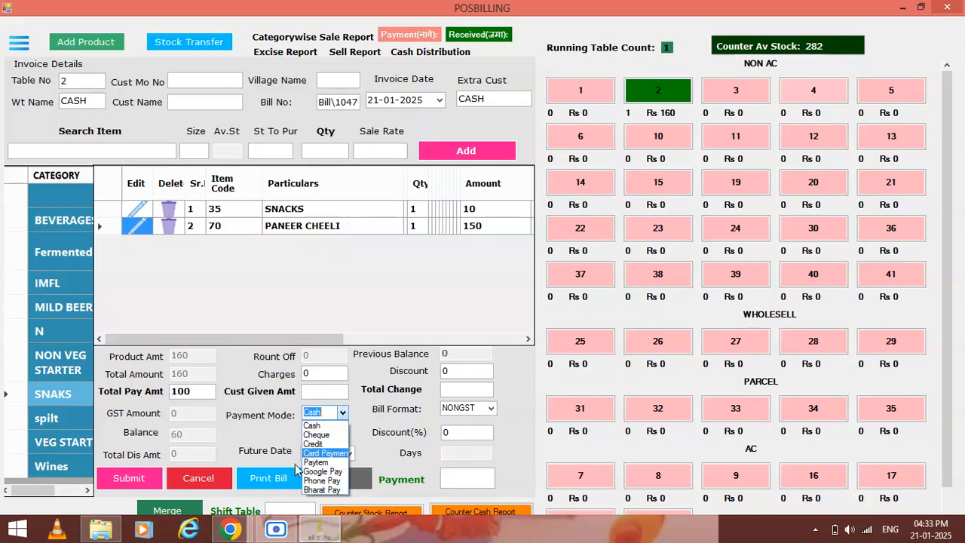
left_click(321, 472)
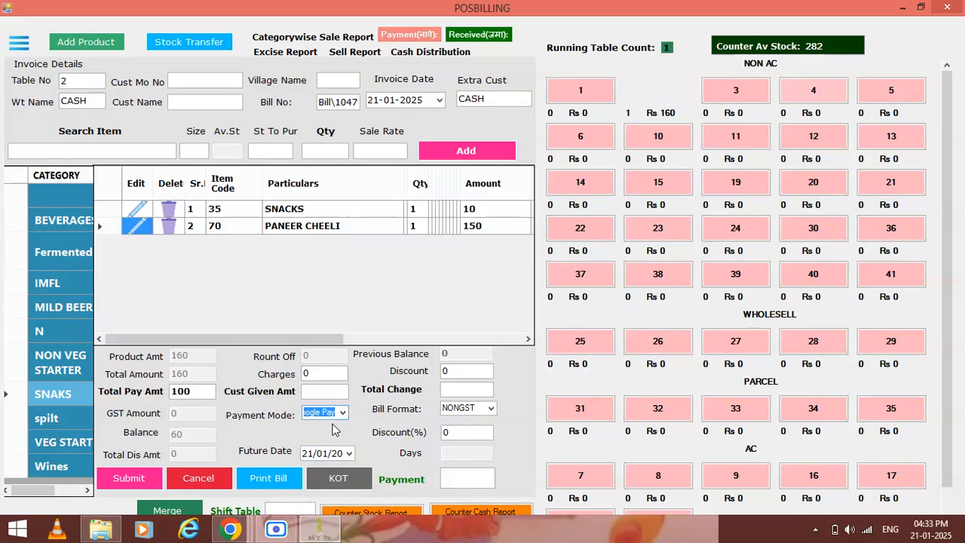
left_click(142, 479)
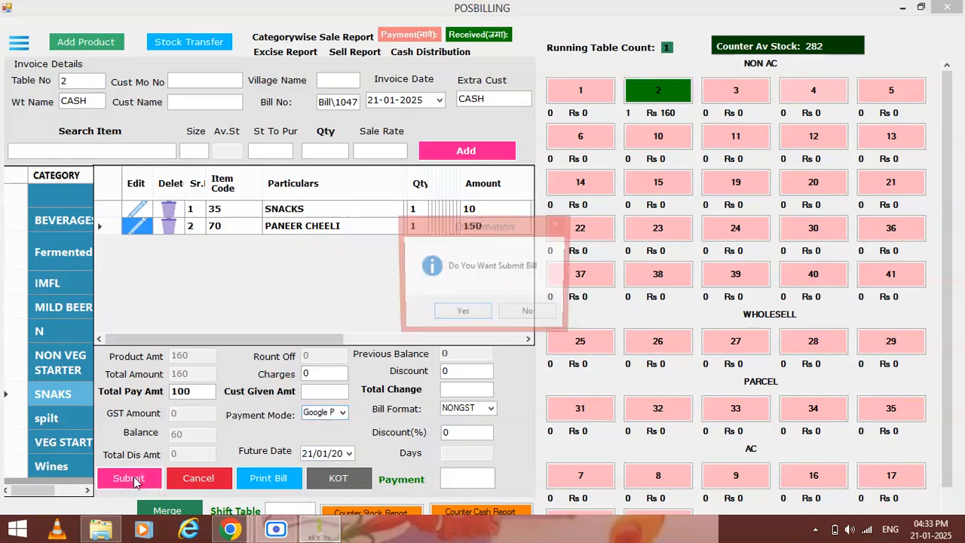
left_click(462, 313)
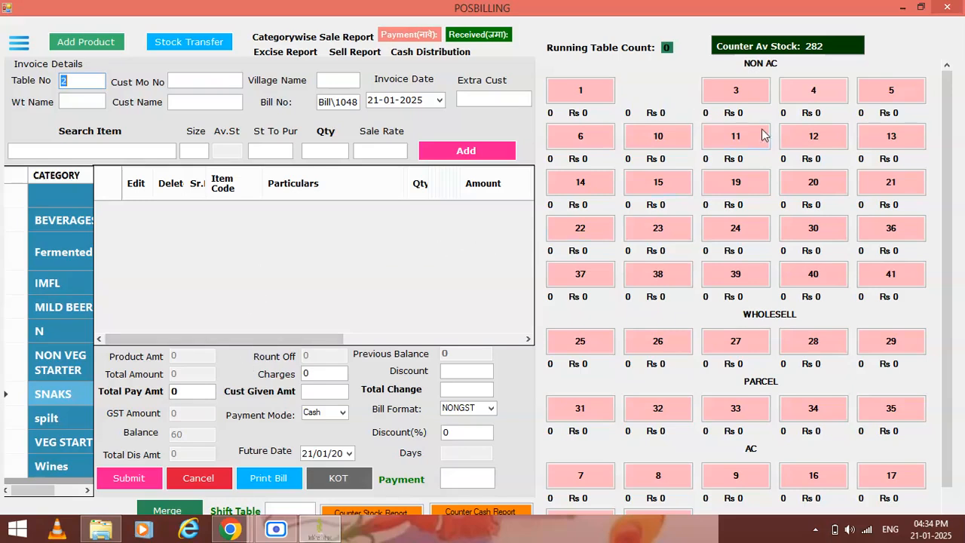
Step: Examine the liquor Counter Stock list and the G Stock list in the counter available stock window, and close it
left_click(752, 49)
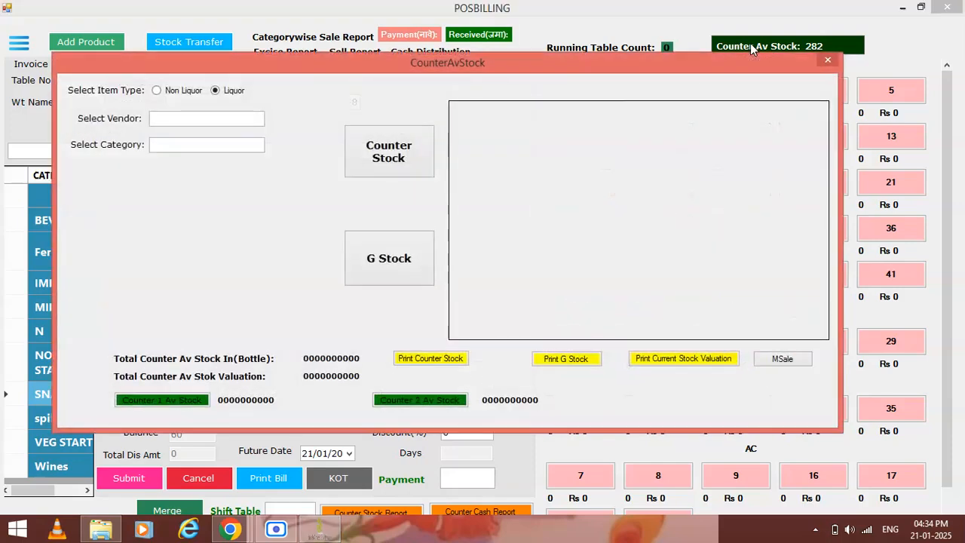
left_click(403, 153)
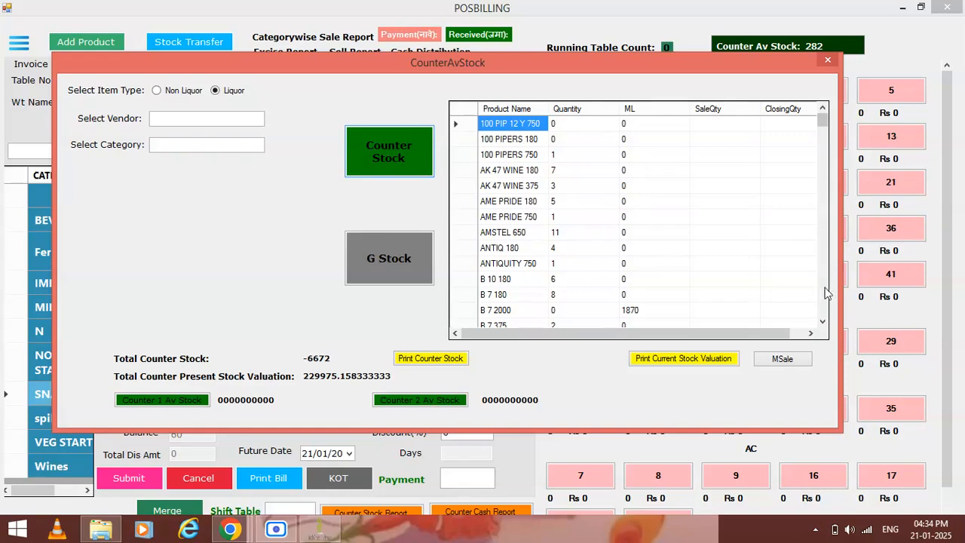
left_click(823, 321)
left_click(822, 321)
left_click(823, 321)
left_click(823, 321)
left_click(822, 322)
left_click(822, 321)
left_click(823, 321)
left_click(823, 322)
left_click(823, 321)
left_click(823, 321)
left_click(823, 321)
left_click(822, 321)
left_click(823, 321)
left_click(823, 322)
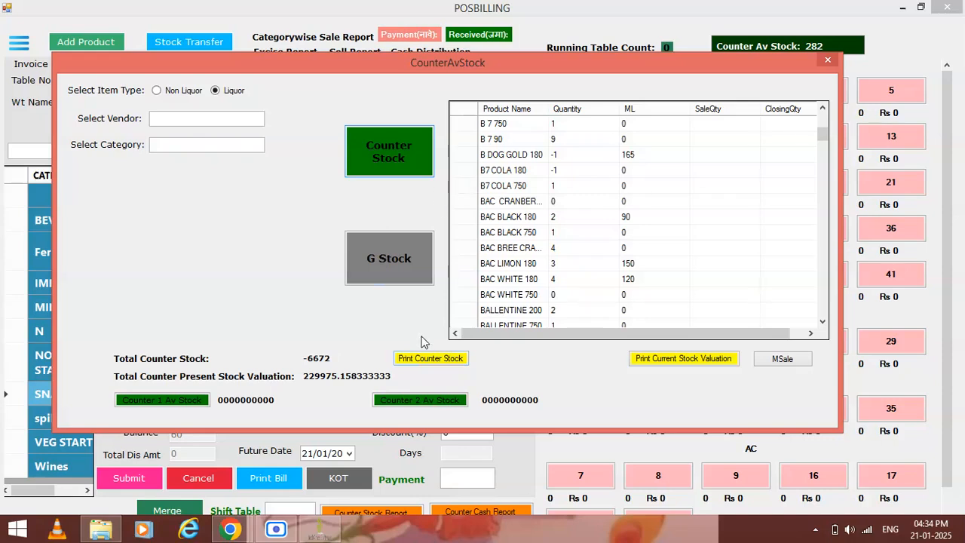
left_click(384, 262)
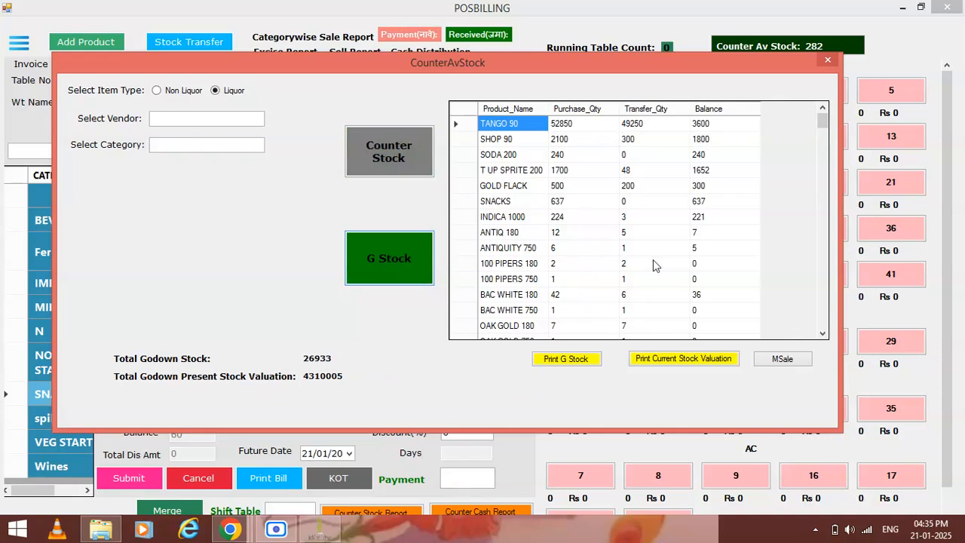
left_click(827, 61)
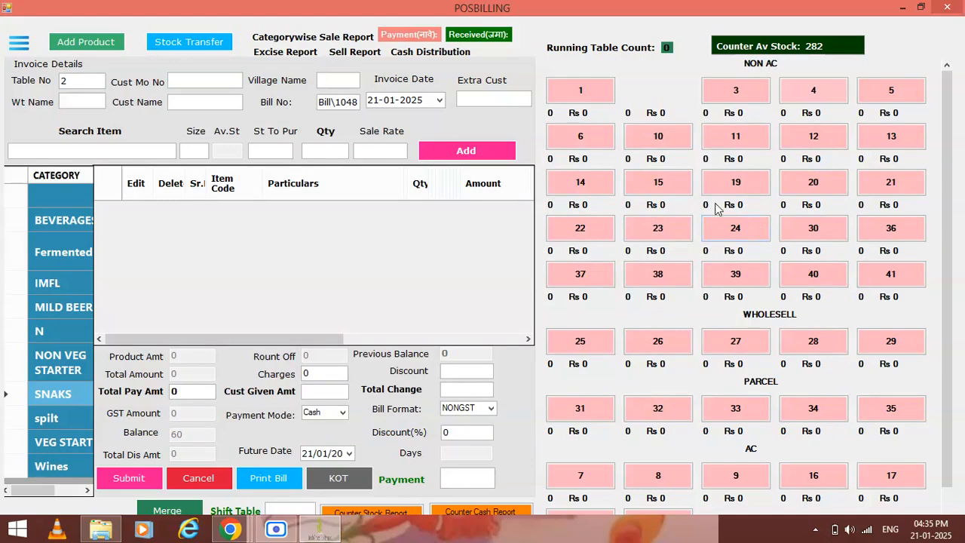
Step: Add one PANEER CHEELI to the order for table 6
left_click(596, 140)
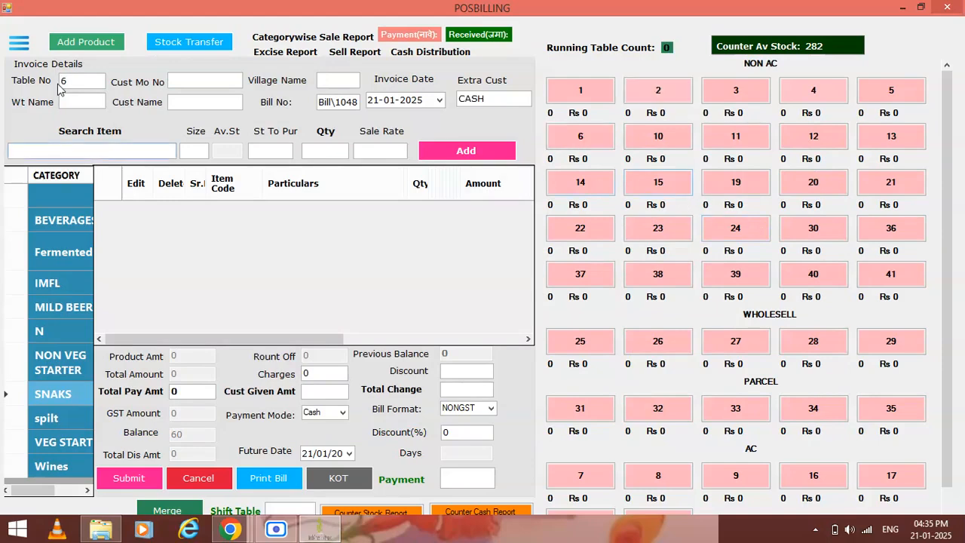
type("pa")
key("BackSpace")
type("c")
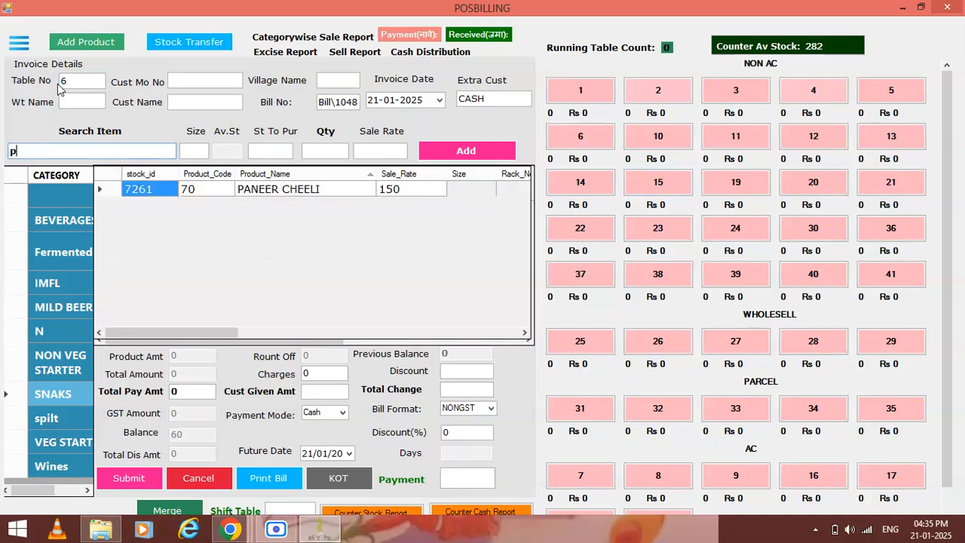
key("Return")
key("Return")
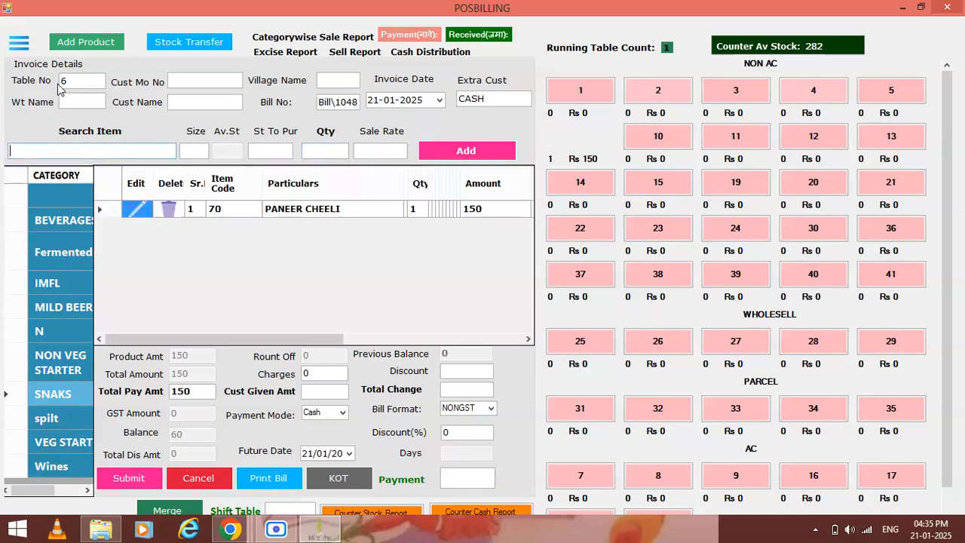
Step: Switch the order to table 10 and add one IB 180
double_click(62, 85)
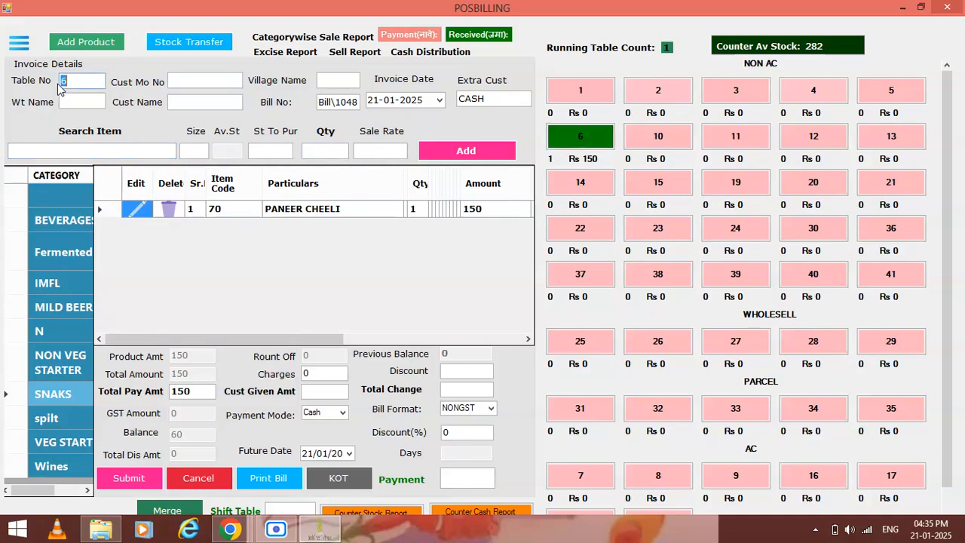
type("10")
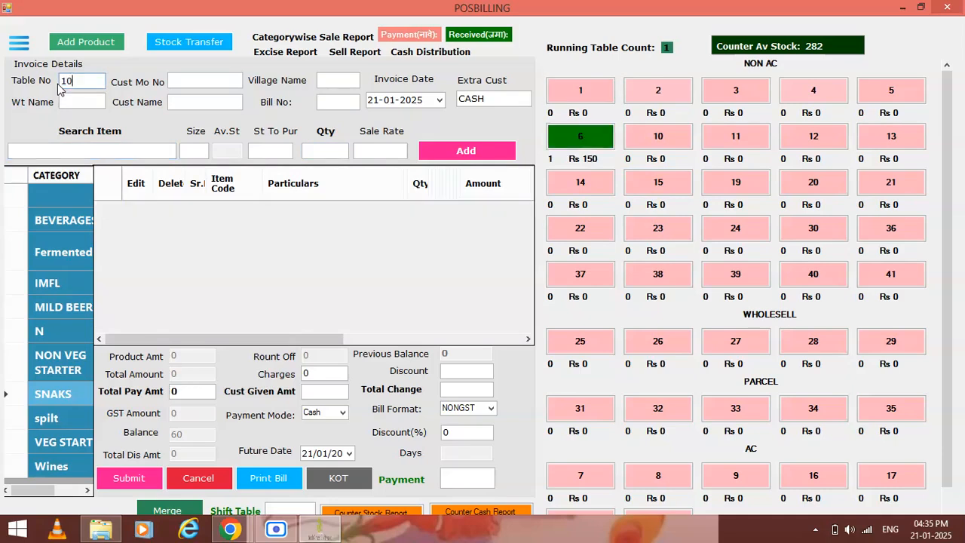
key("Return")
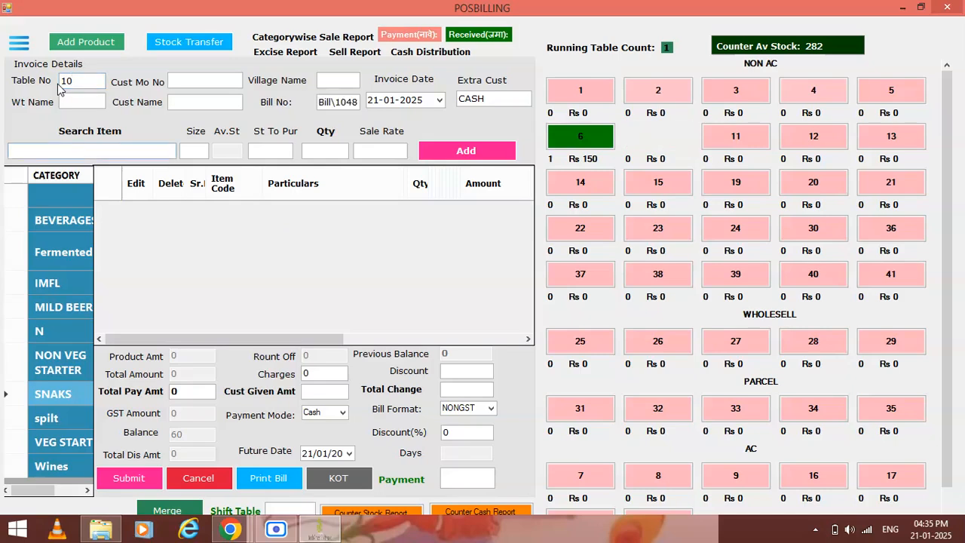
type("ib")
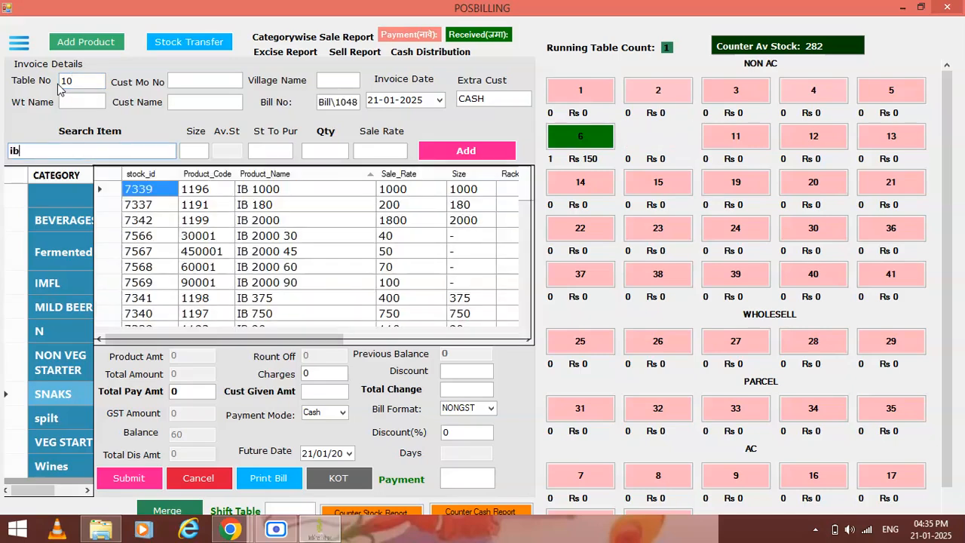
key("Down")
key("Return")
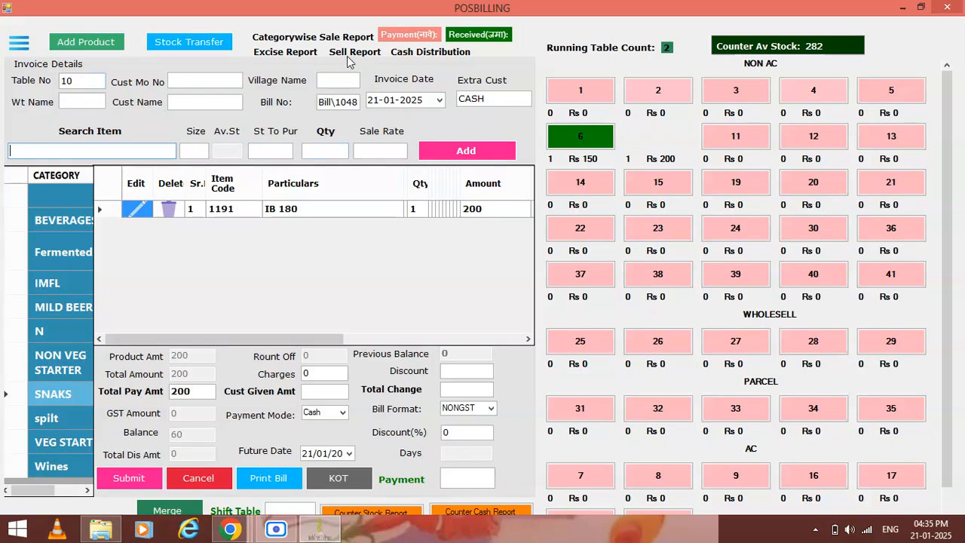
Step: Examine the Cash Distribution Report for 21-01-2025, including the receipt and credit sections, and close the sell report dashboard
left_click(340, 54)
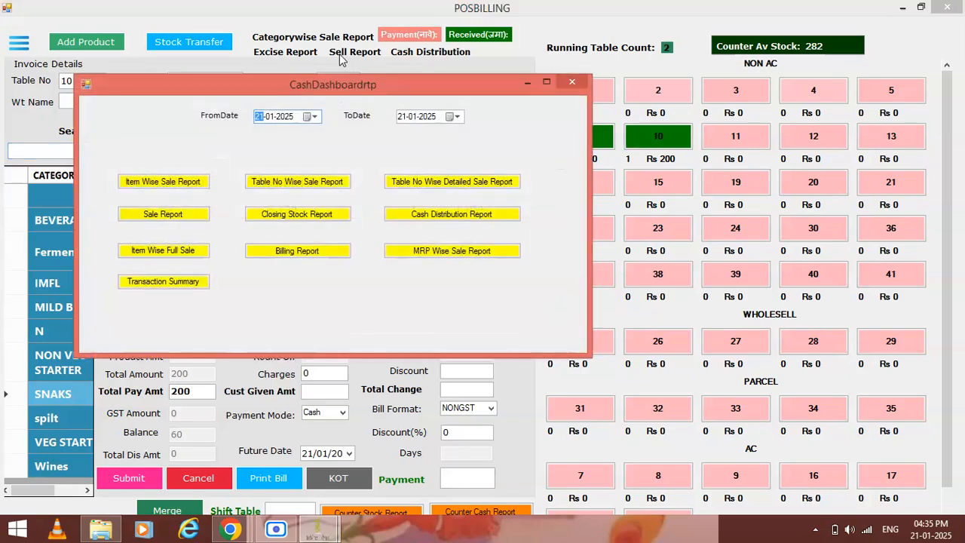
left_click(402, 215)
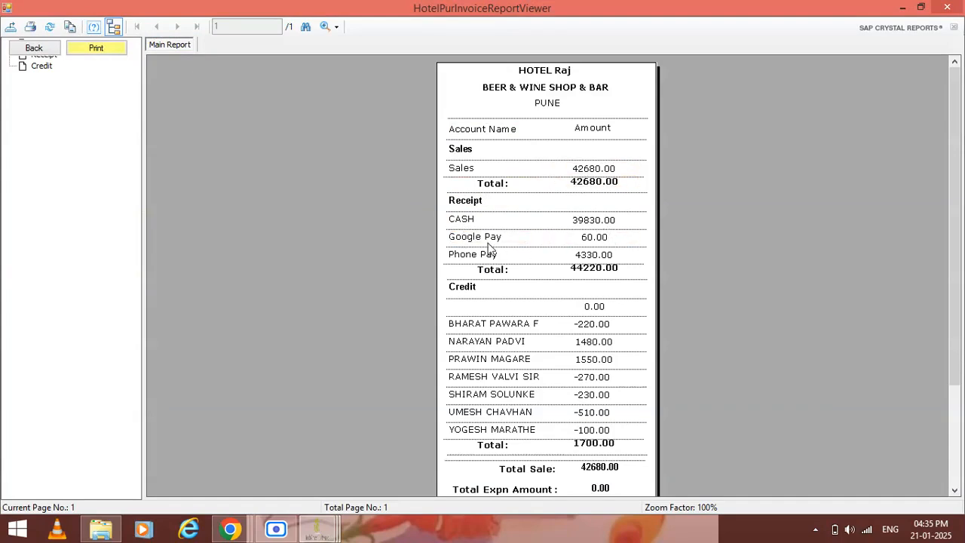
left_click(592, 269)
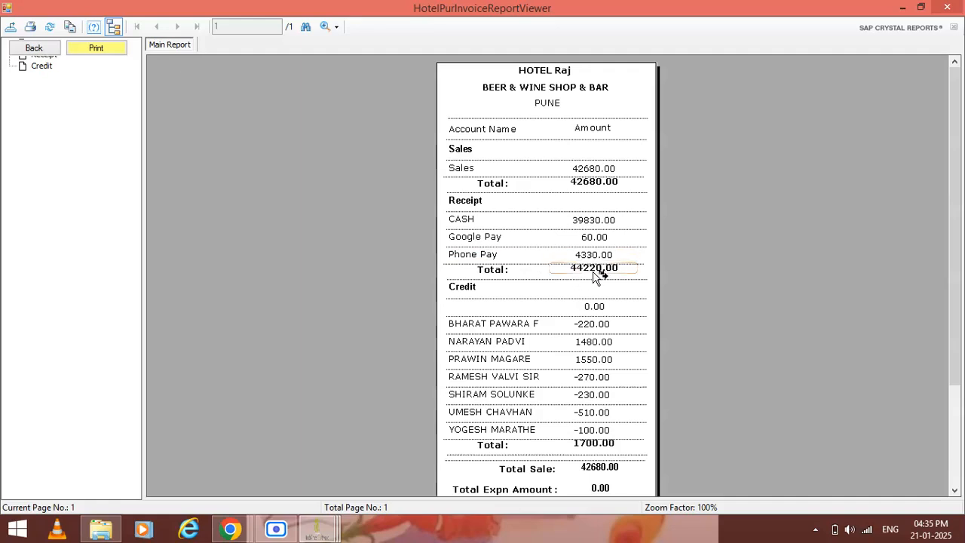
left_click(569, 448)
left_click(558, 365)
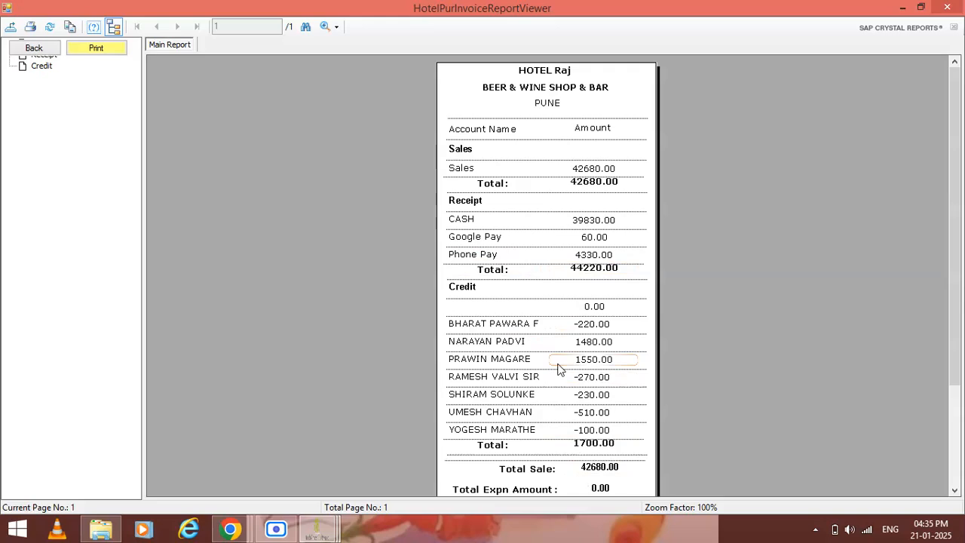
left_click(948, 9)
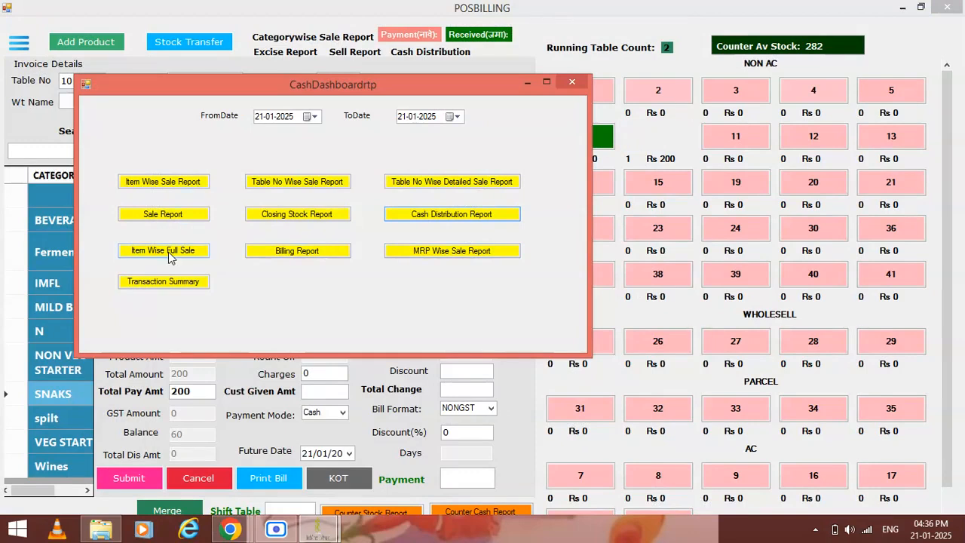
left_click(400, 214)
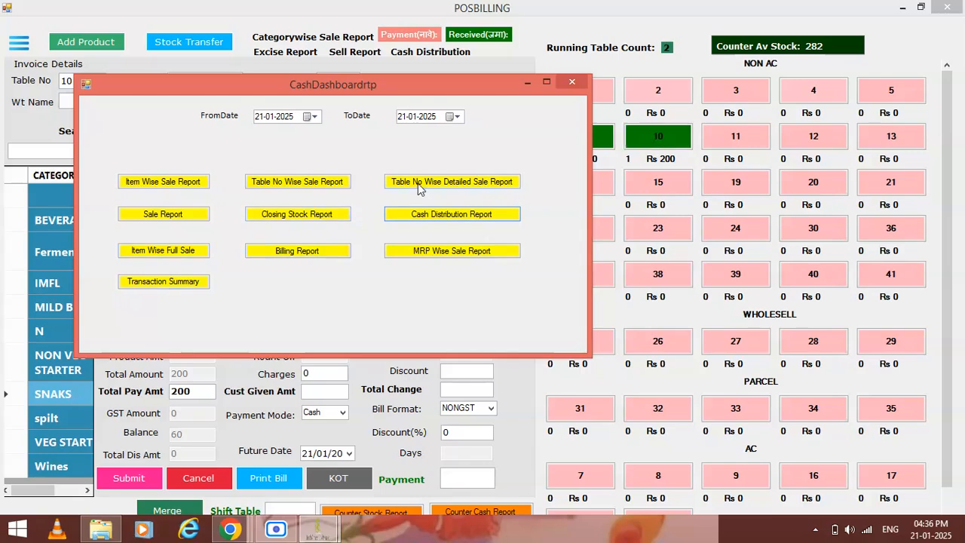
left_click(573, 83)
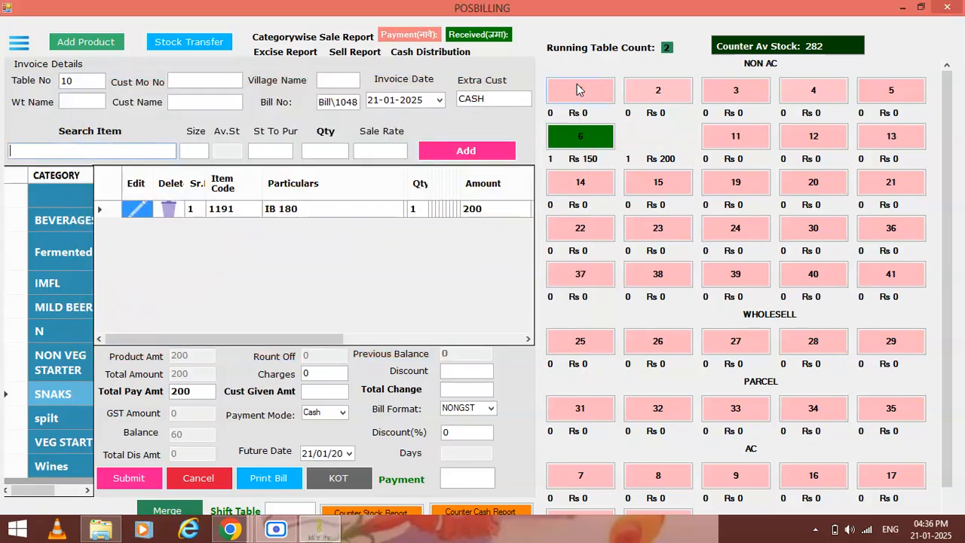
Step: Look over the category list and date options of the category-wise sale report, and close it
left_click(278, 37)
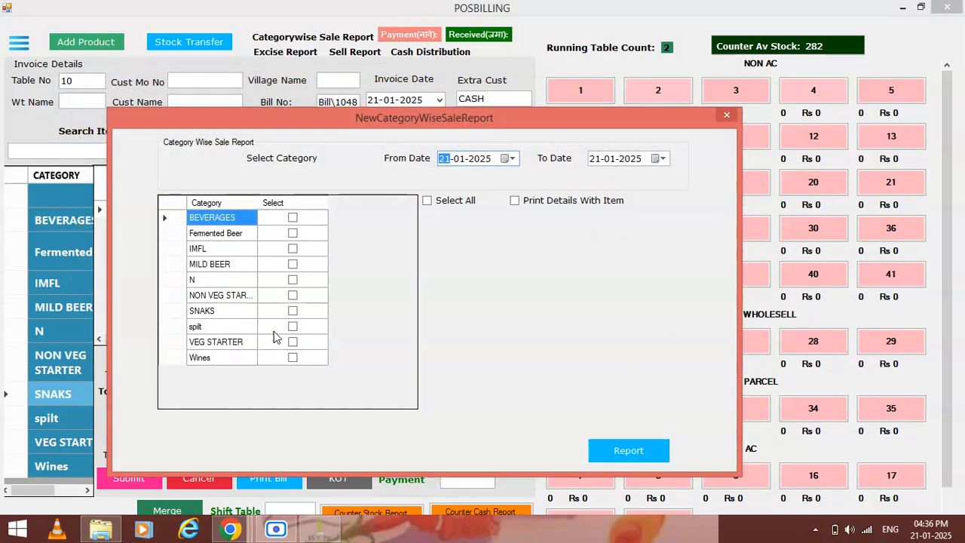
left_click(729, 115)
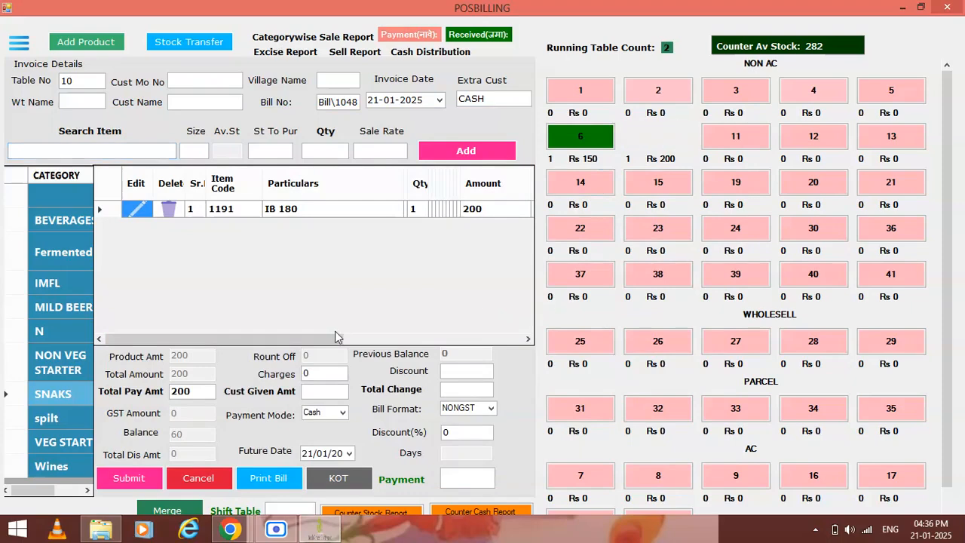
Step: Set Change POS Mode to 1 in the general settings and save the change
left_click(14, 48)
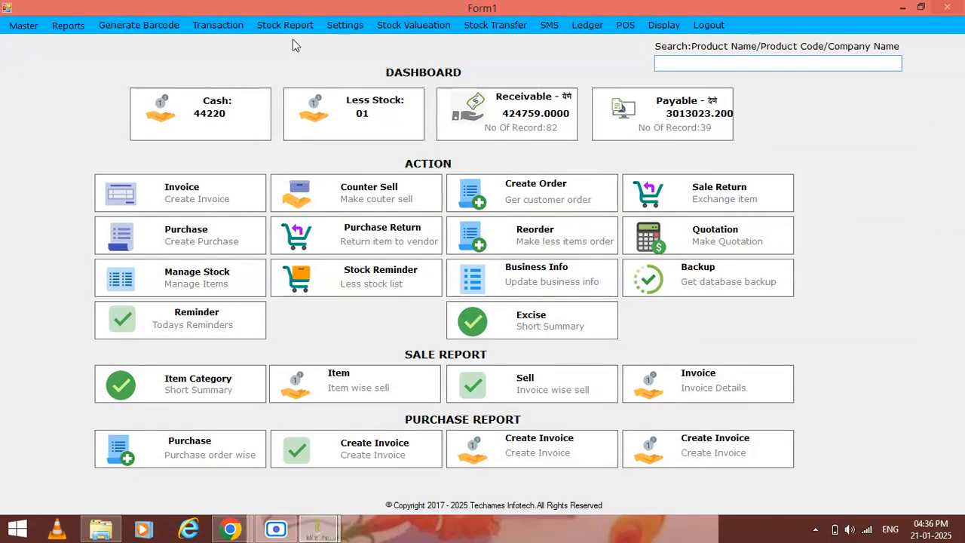
left_click(351, 27)
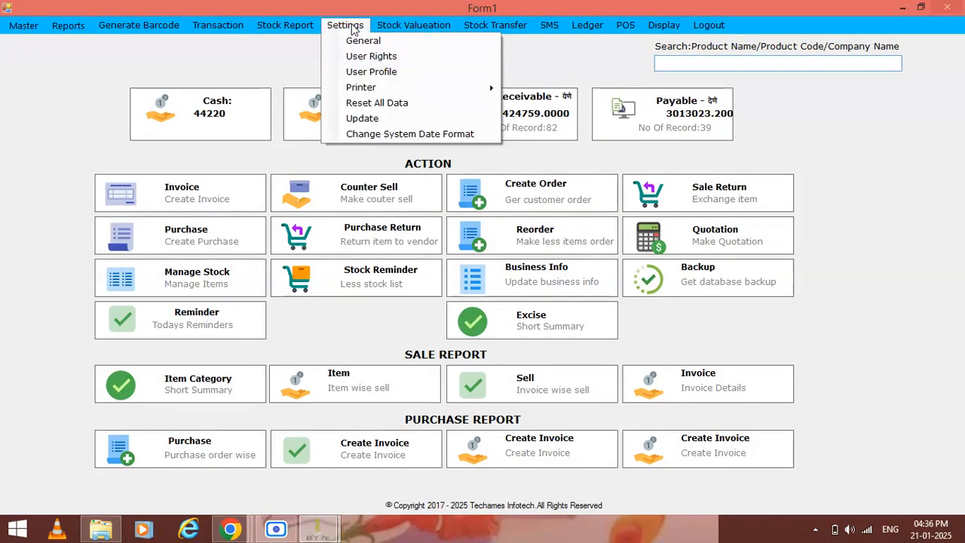
left_click(356, 41)
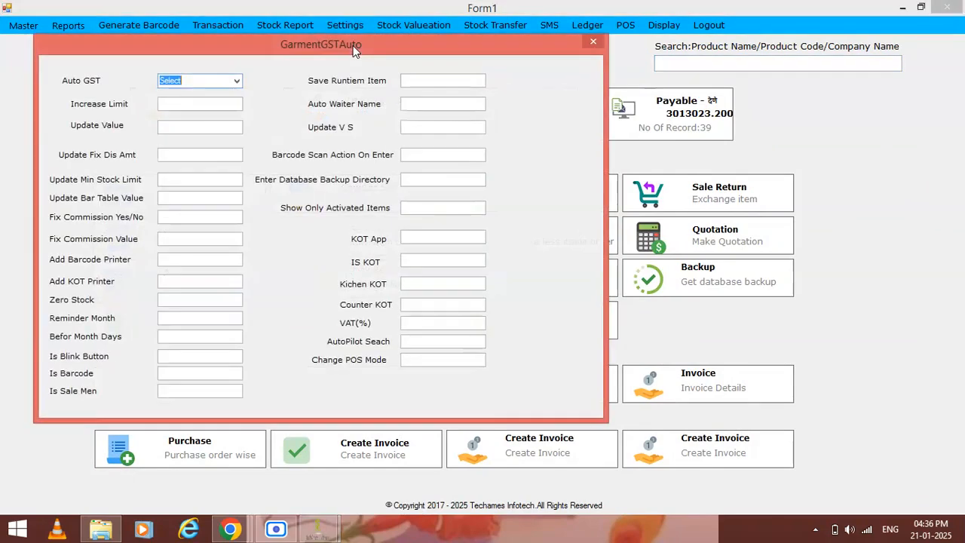
left_click(411, 361)
type("1")
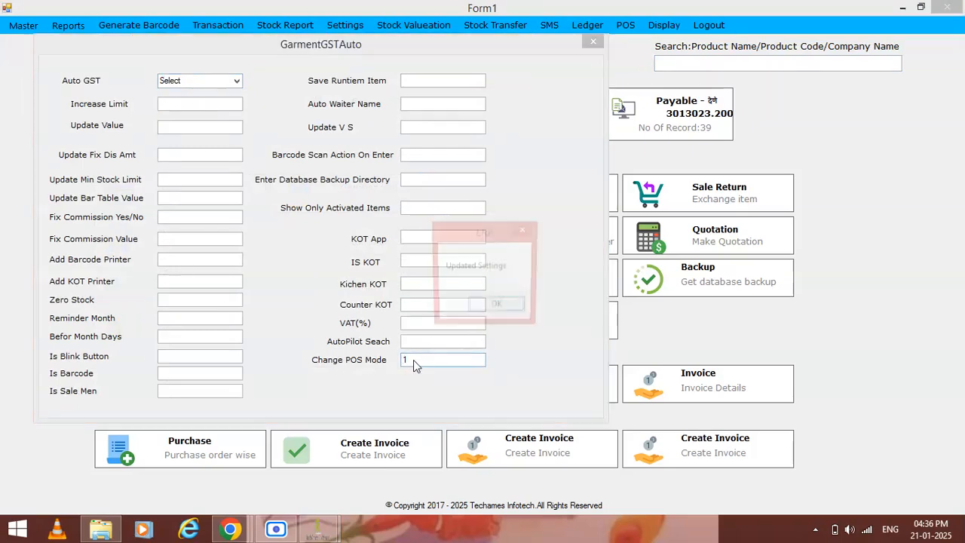
key("Return")
key("Return")
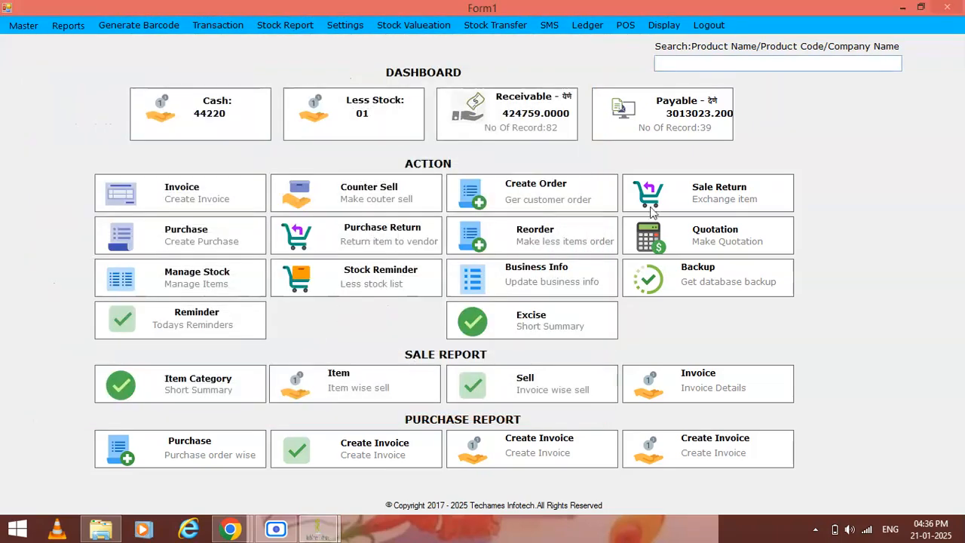
Step: Log out of the billing program and decline printing the sale reports
left_click(709, 25)
left_click(560, 317)
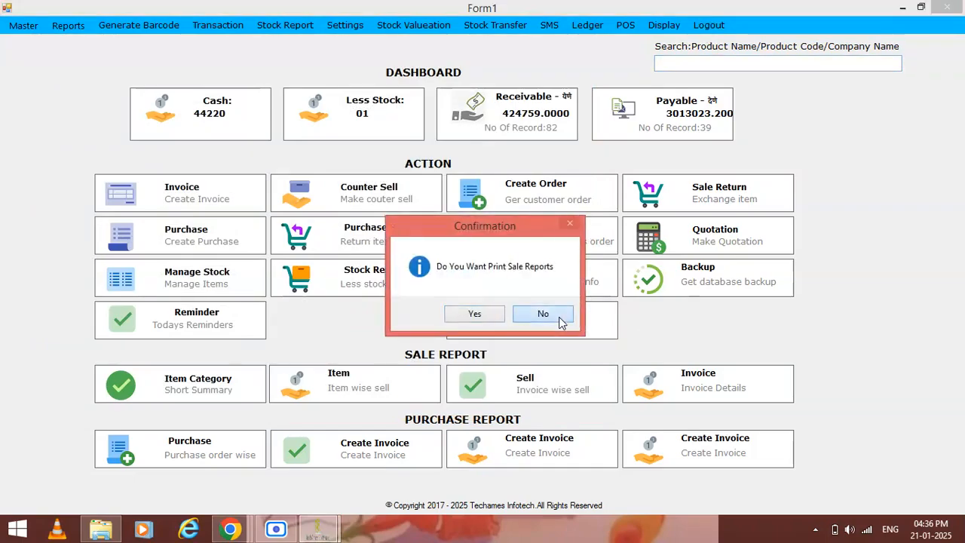
left_click(562, 317)
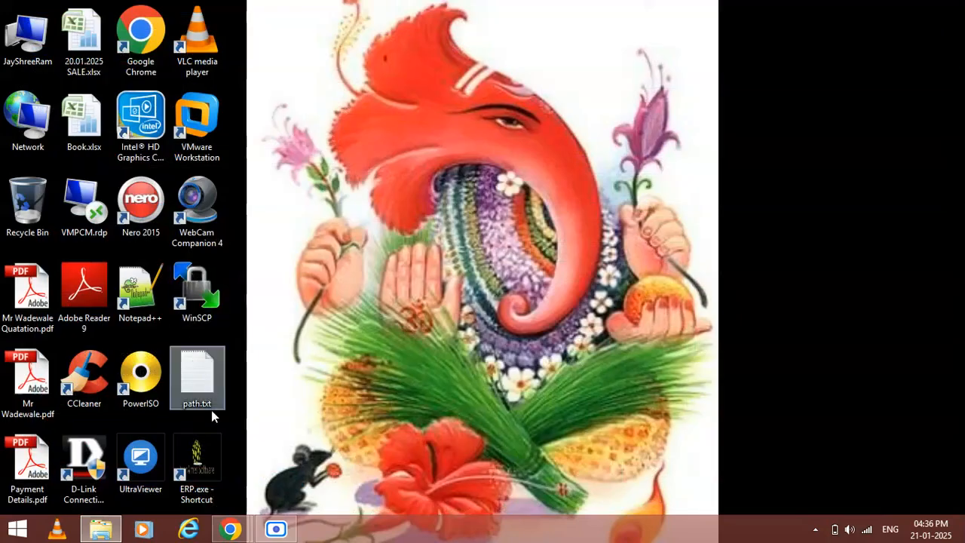
Step: Restart the ERP program from the desktop and log in with the user name and password
double_click(212, 453)
type("1")
key("Tab")
type("1")
key("Tab")
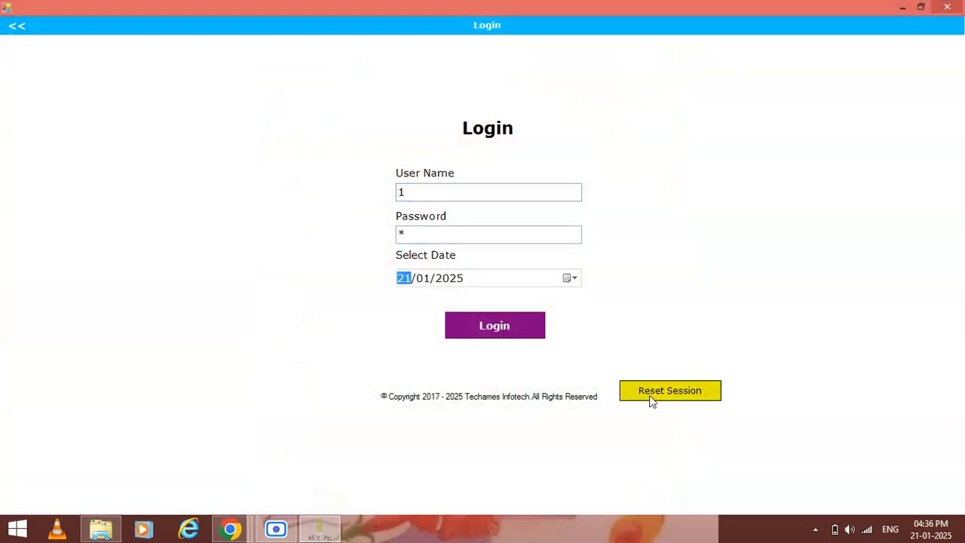
left_click(519, 322)
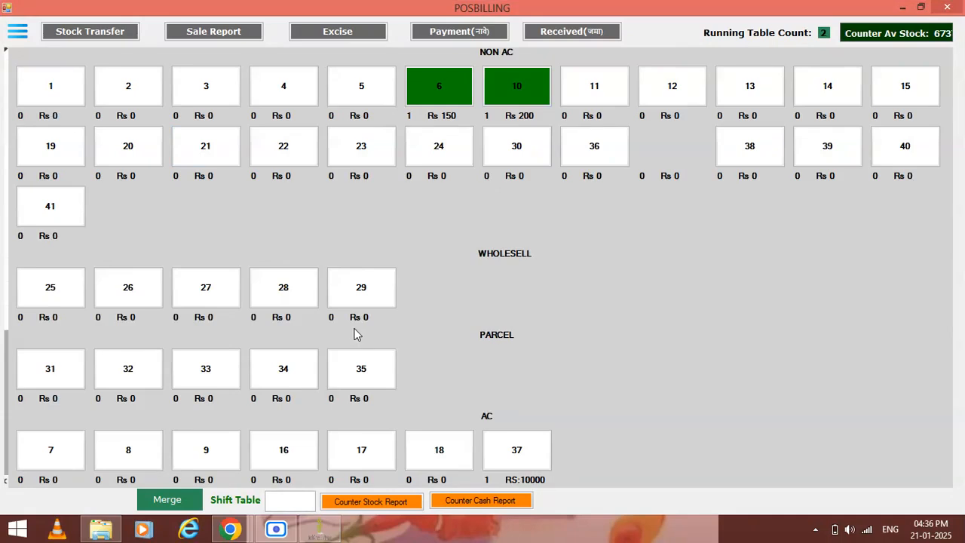
Step: Add one BLACK, one BISLERY 1000, one ANTIQ 180 and one BOIL EGGS to table 6's order from their categories
left_click(435, 87)
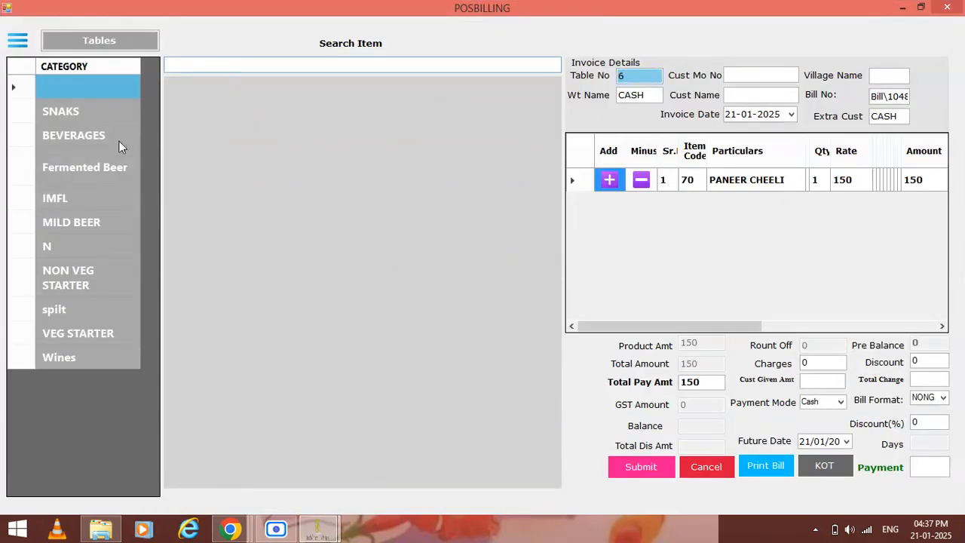
left_click(59, 113)
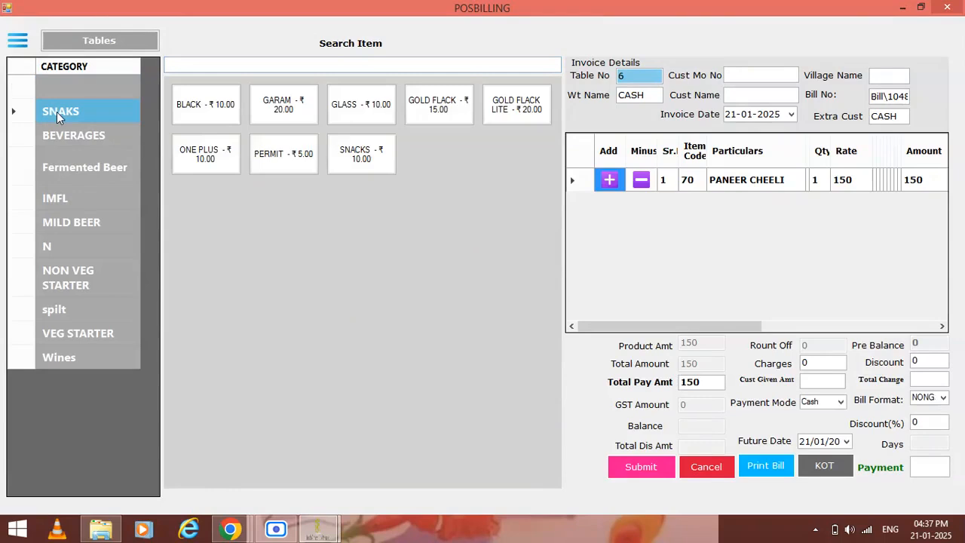
left_click(199, 113)
left_click(88, 140)
left_click(271, 113)
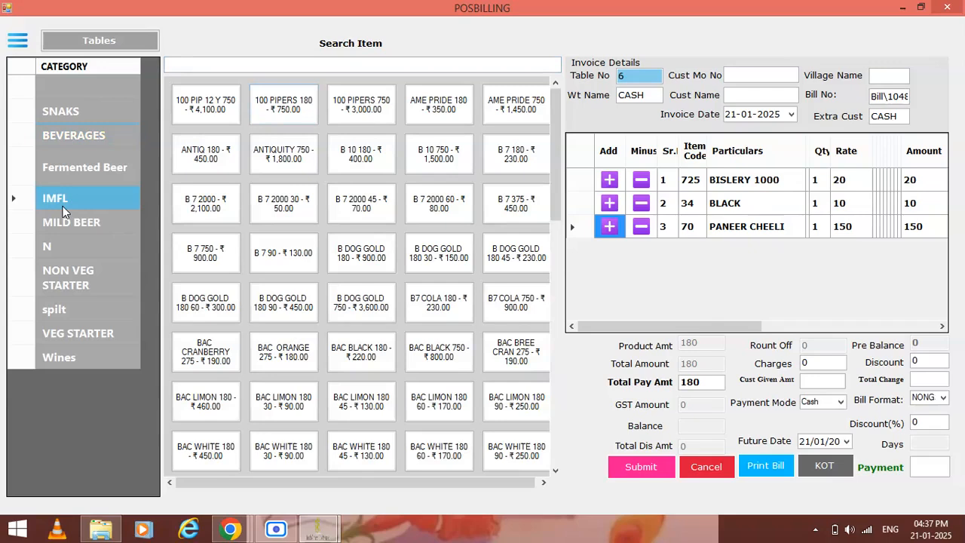
left_click(207, 160)
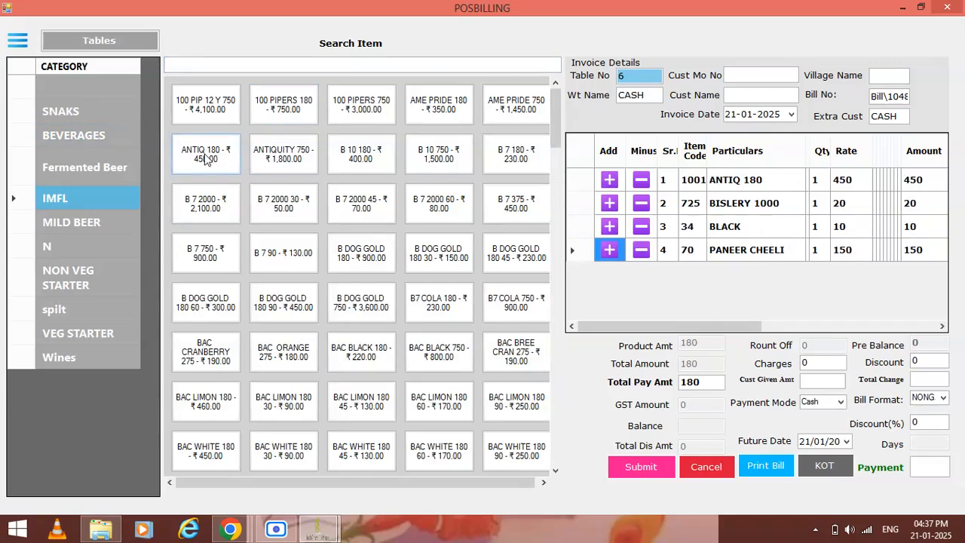
left_click(79, 278)
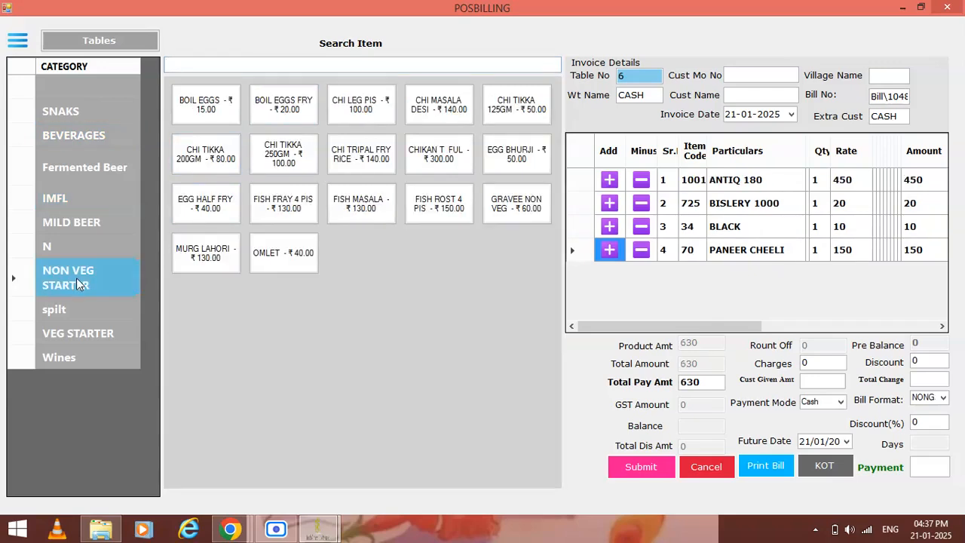
left_click(210, 111)
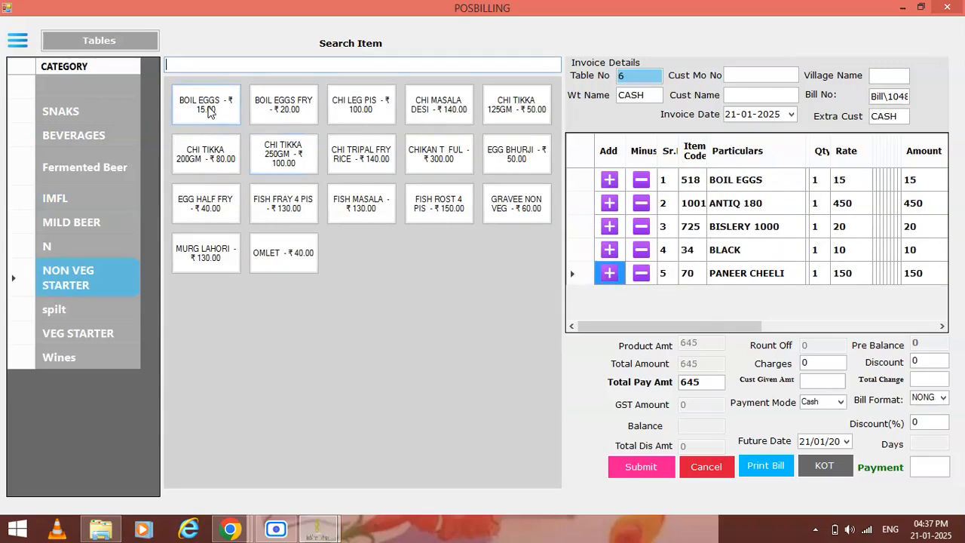
Step: Raise table 6's PANEER CHEELI quantity to 3, add another PANEER CHEELI through the item search, and return to the table overview
left_click(614, 275)
left_click(614, 275)
type("pc")
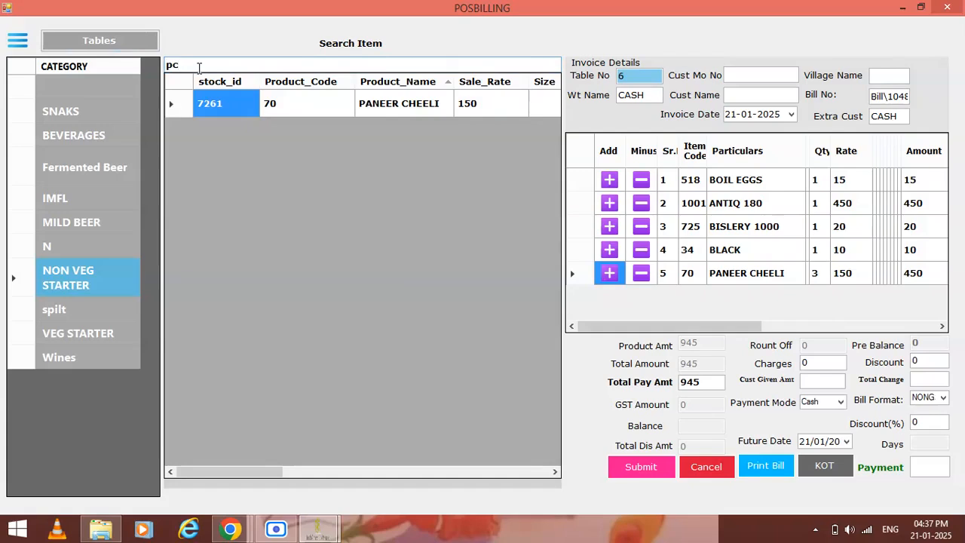
key("Return")
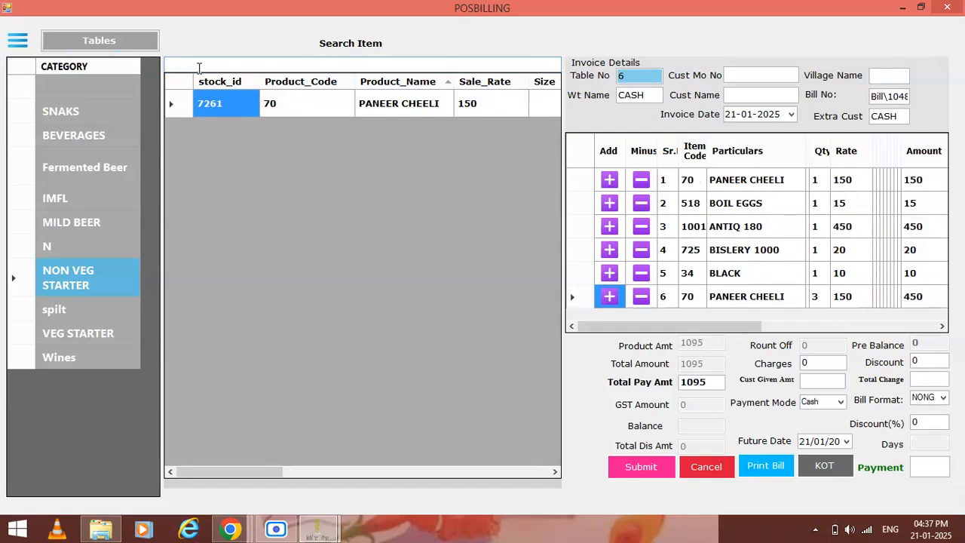
left_click(89, 41)
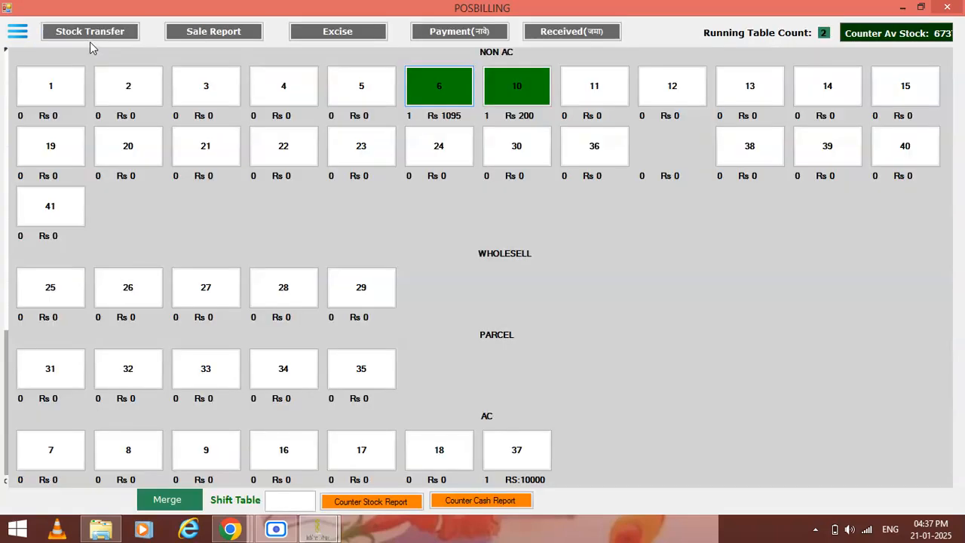
Step: Add one PANEER CHEELI to table 12's order, print its bill, and return to the table overview
left_click(681, 89)
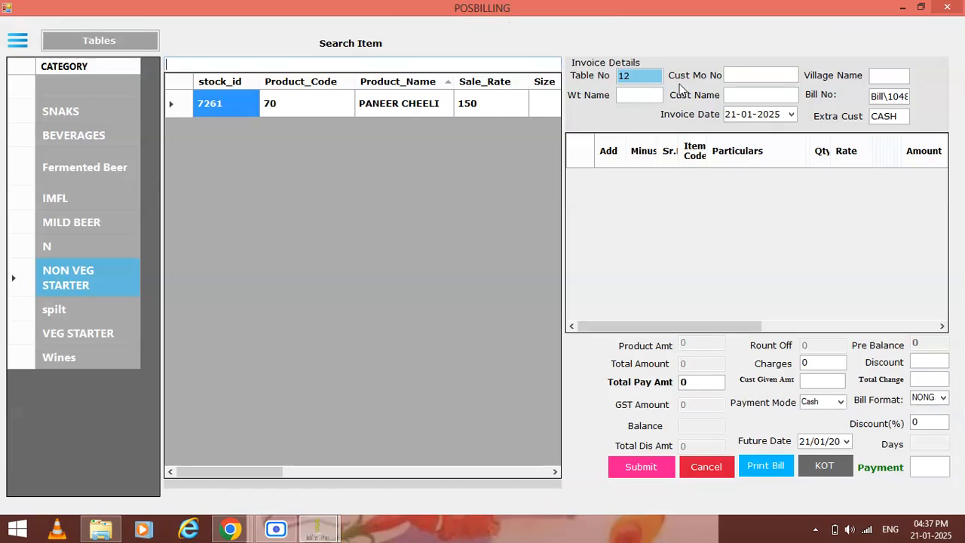
double_click(420, 109)
left_click(767, 469)
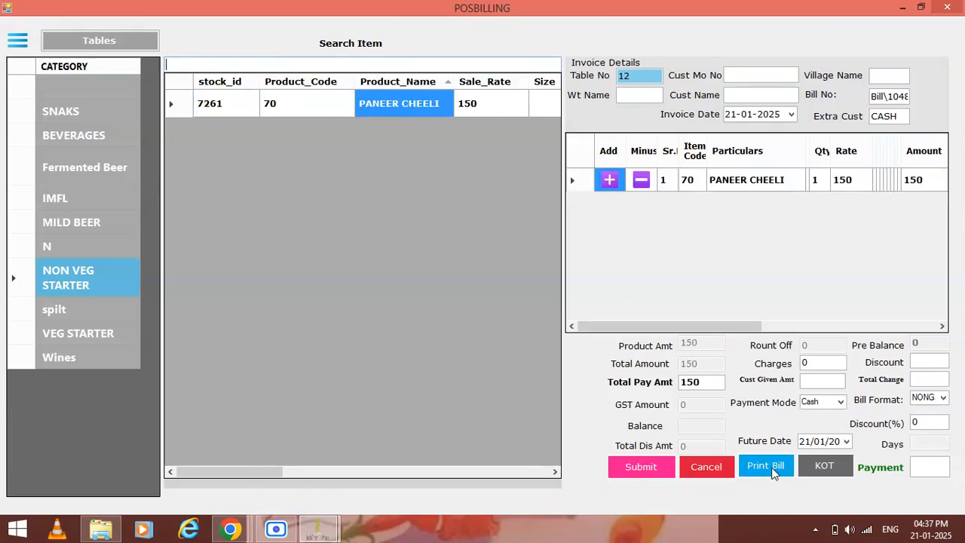
left_click(501, 309)
left_click(106, 37)
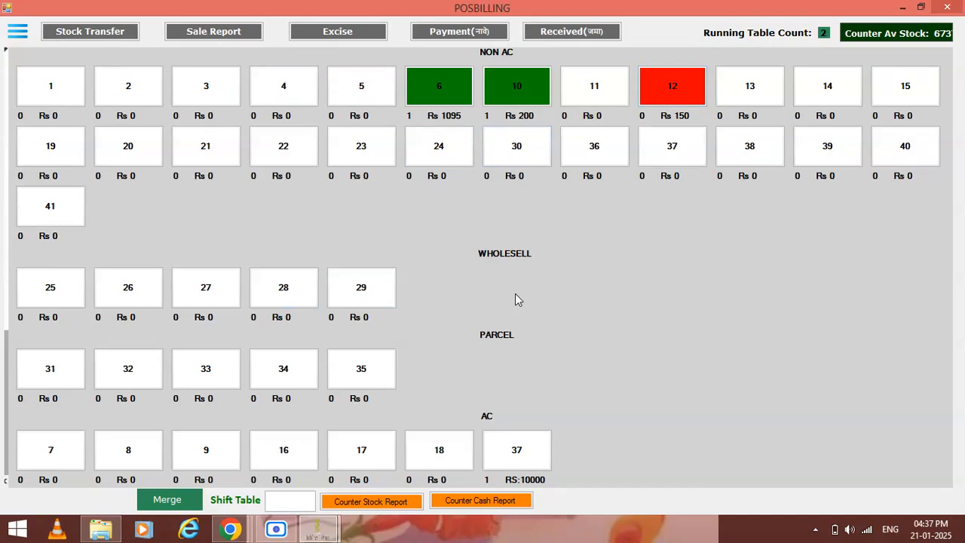
Step: Return to the dashboard and change the POS mode in the general settings
left_click(19, 33)
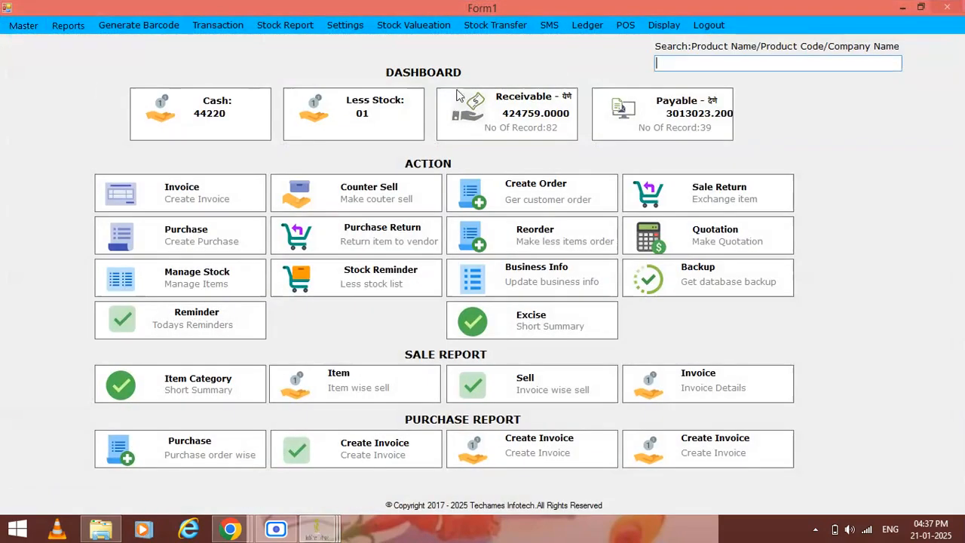
left_click(336, 25)
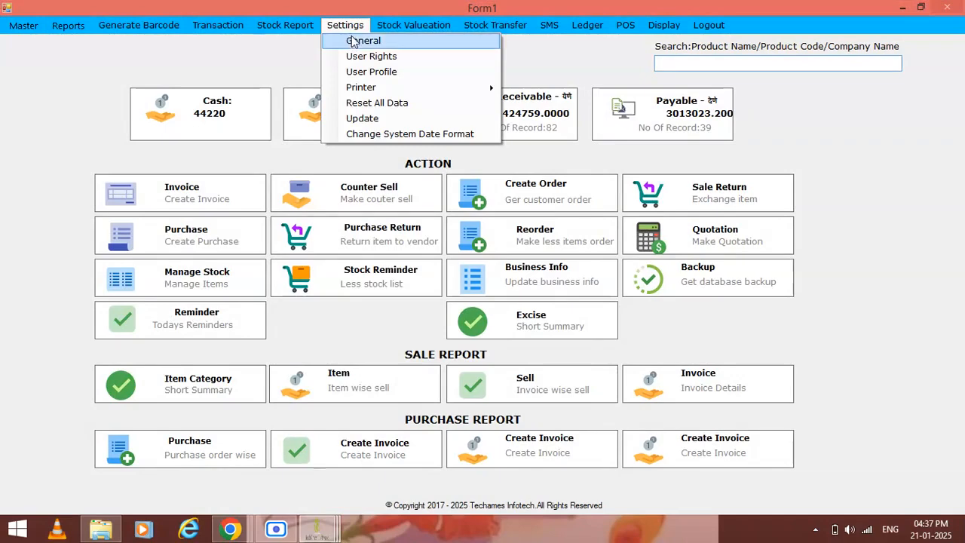
left_click(354, 36)
left_click(390, 342)
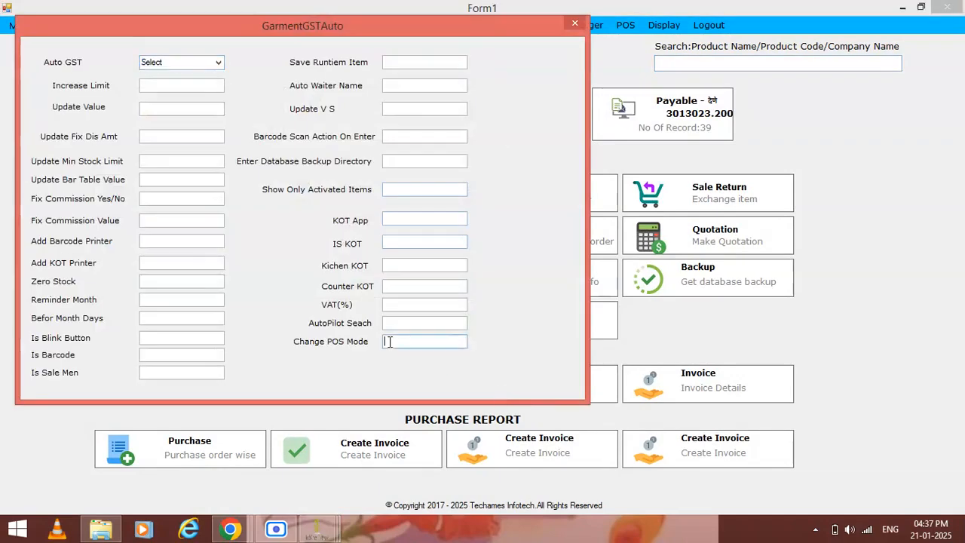
key("Return")
key("Return")
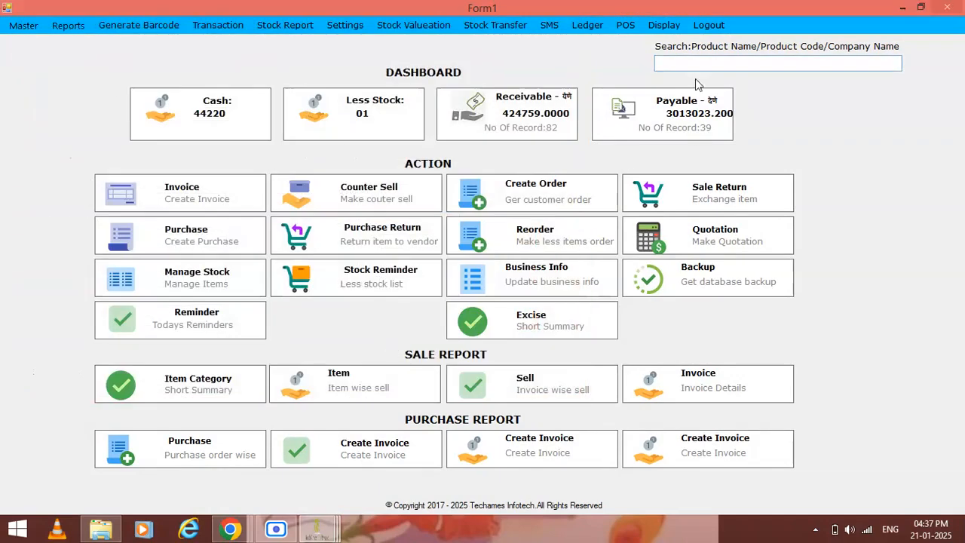
Step: Log out of the ERP program without printing the sale reports
left_click(707, 28)
left_click(474, 320)
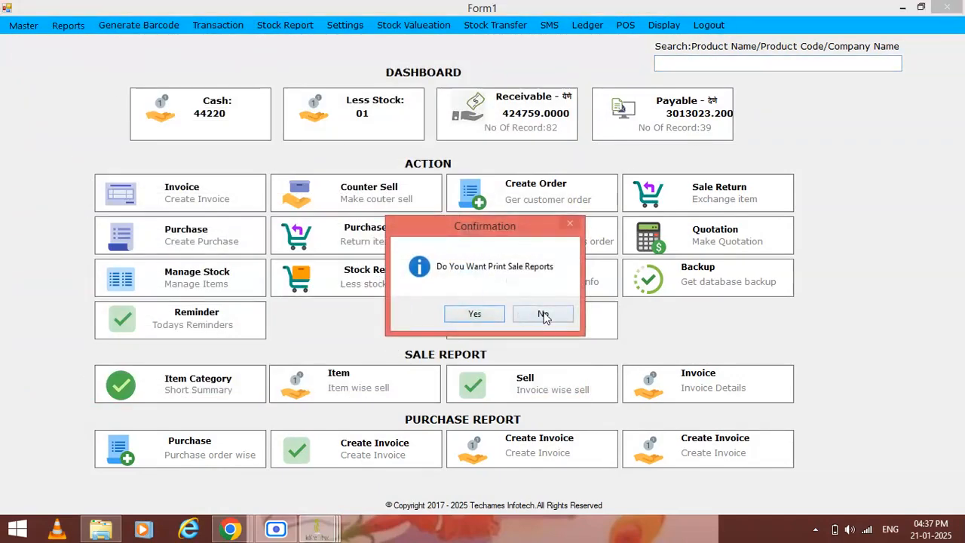
left_click(544, 315)
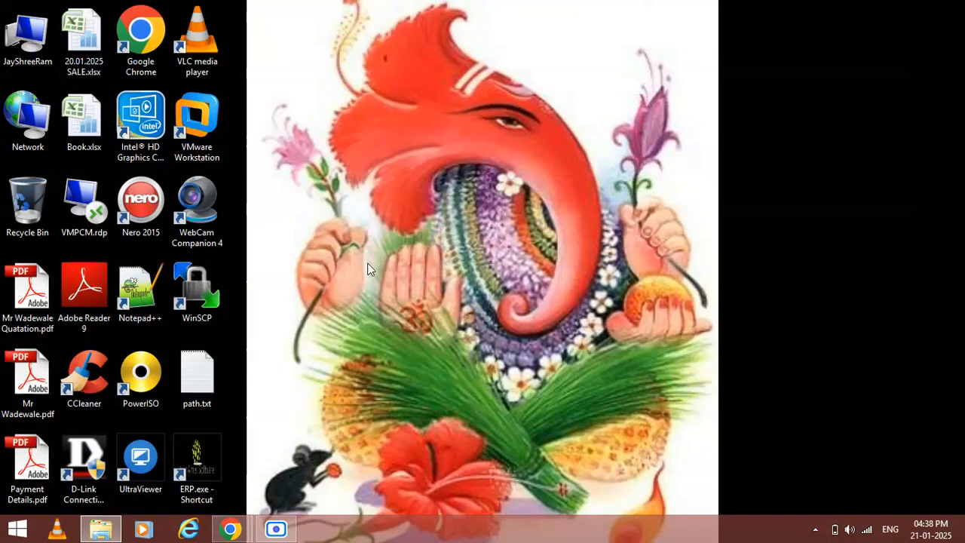
Step: Restart the ERP program from the desktop and log in with the user name and password, keeping the date 21/01/2025
double_click(208, 458)
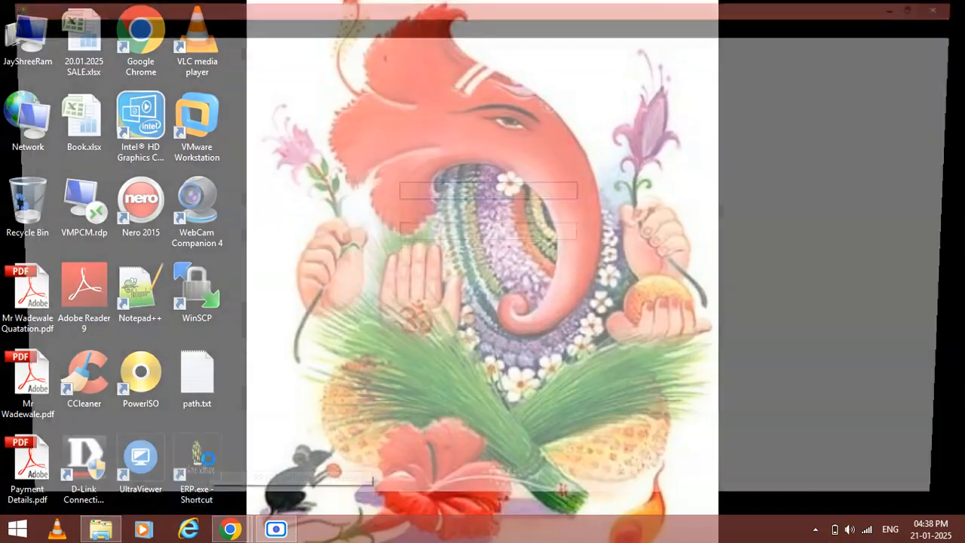
key("Tab")
type("1")
key("Tab")
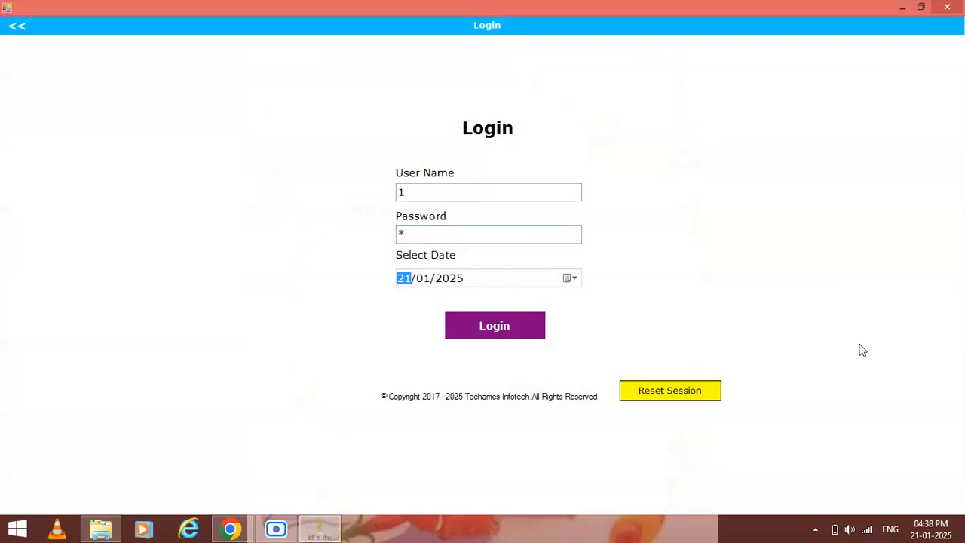
key("Tab")
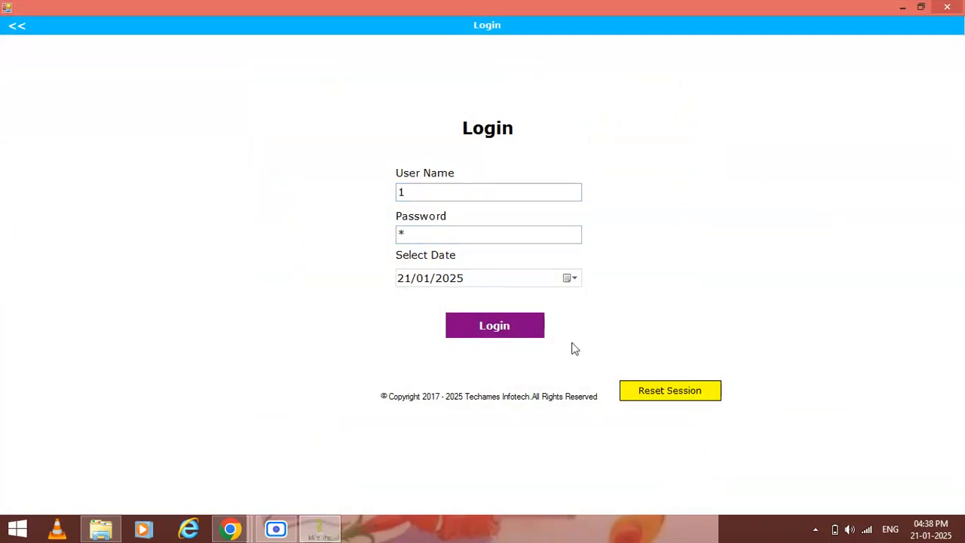
left_click(526, 333)
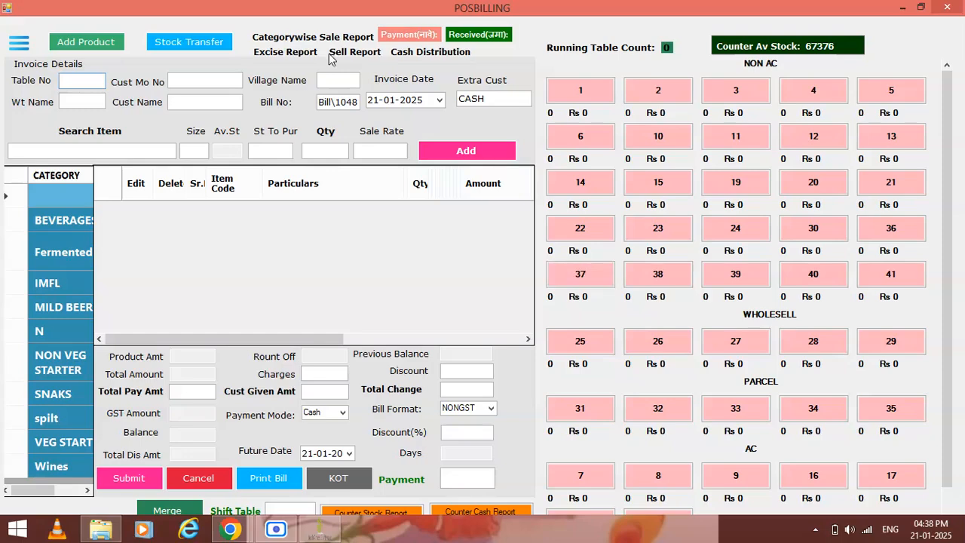
Step: Open the excise website from the excise module, log in with the user name, password and captcha answer, and decline saving the password
left_click(279, 53)
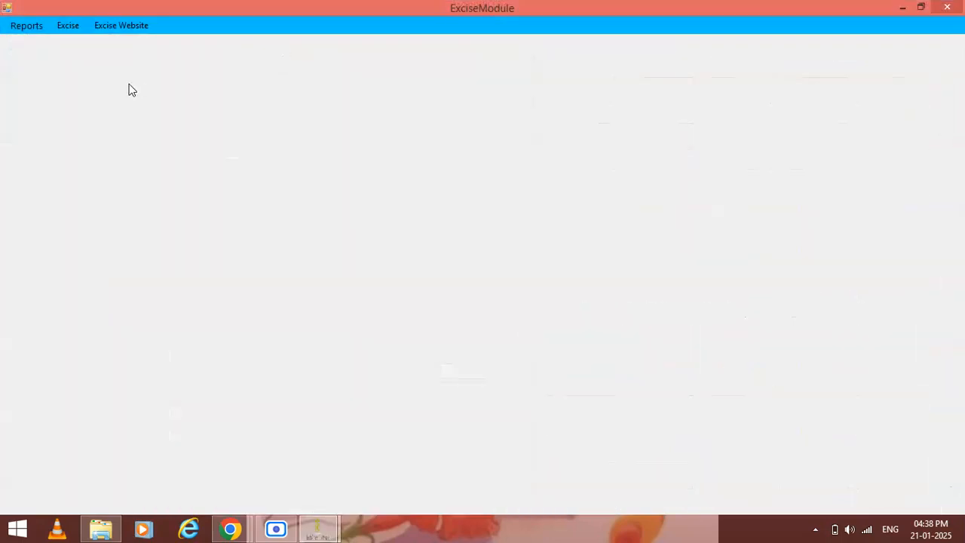
left_click(113, 25)
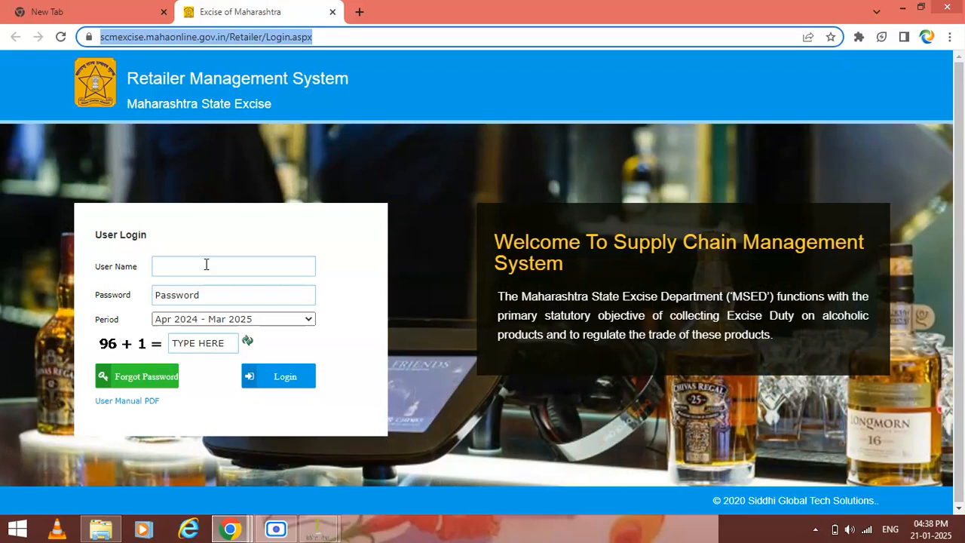
left_click(188, 263)
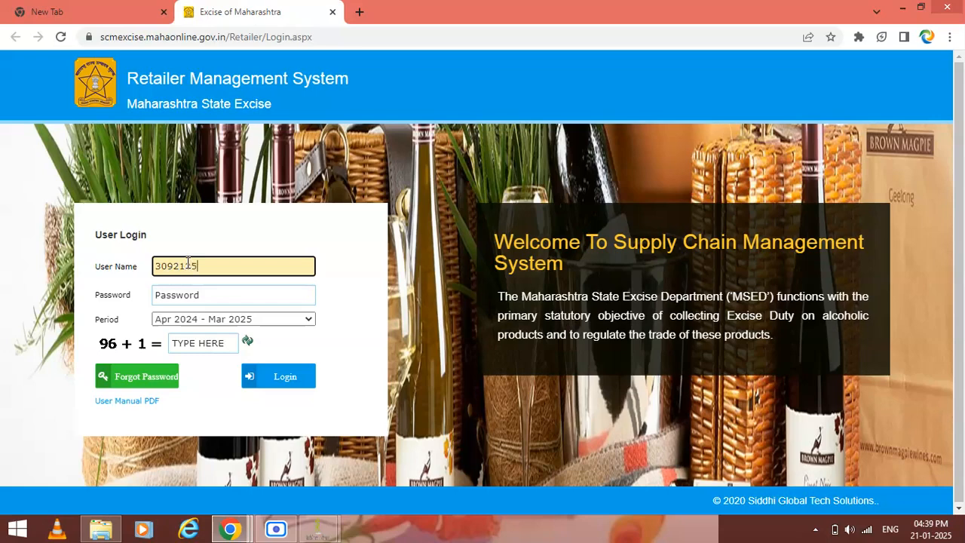
type("44")
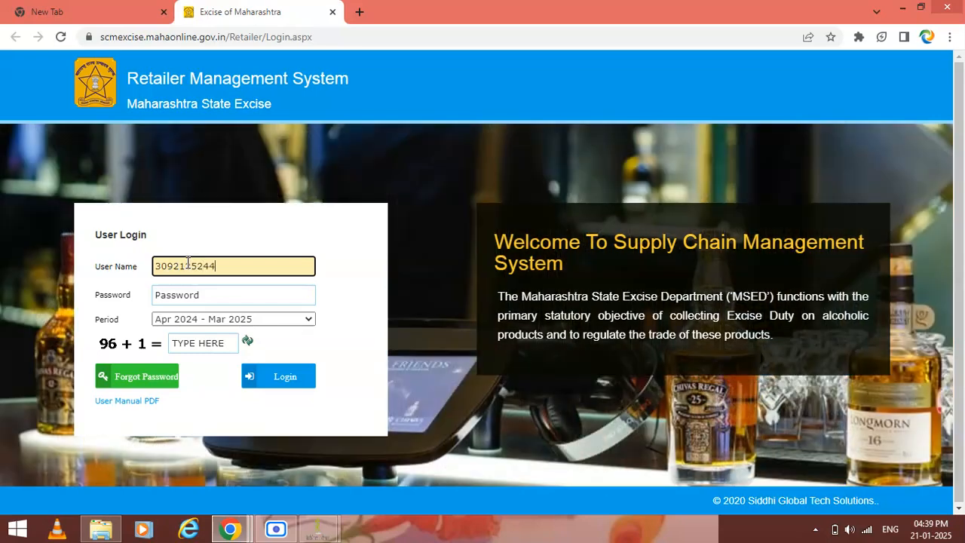
left_click(185, 300)
type("*****")
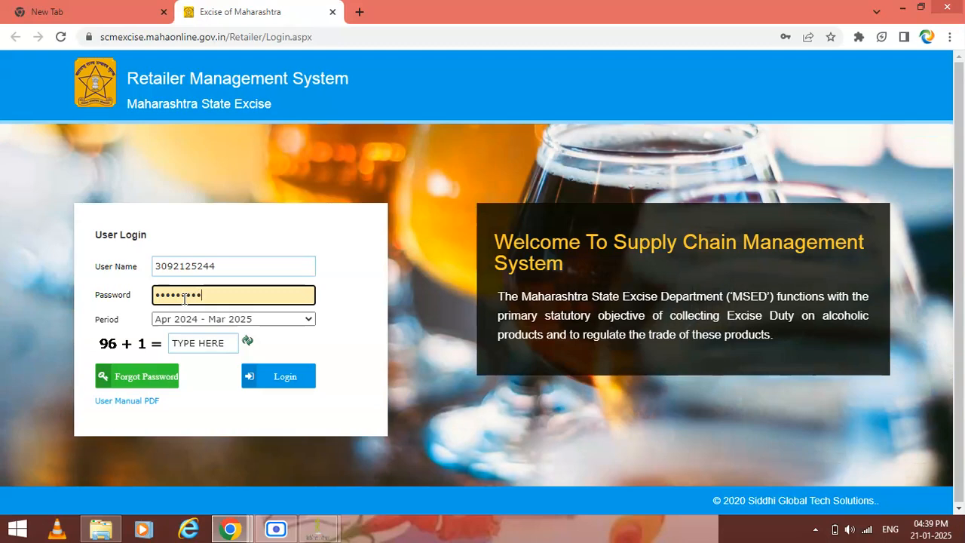
left_click(181, 343)
type("97")
left_click(295, 375)
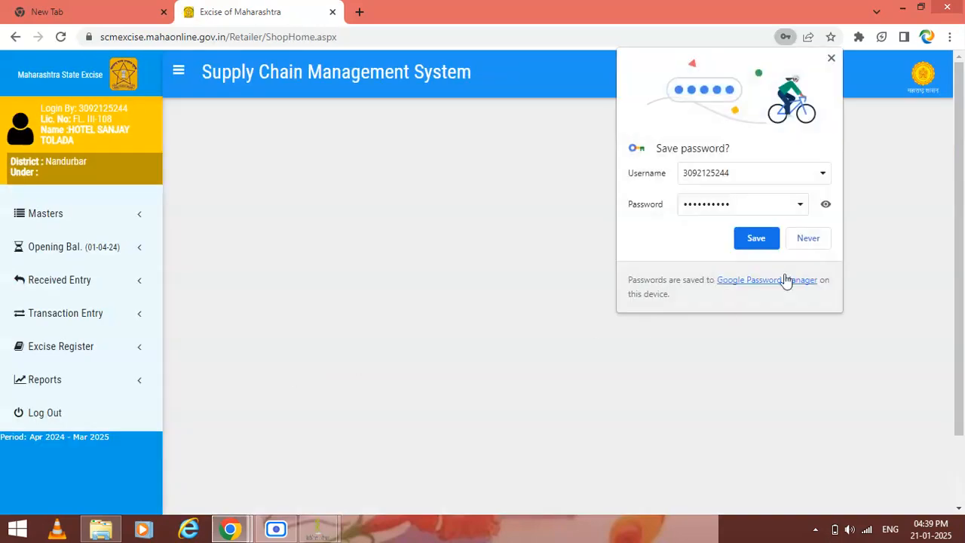
left_click(808, 238)
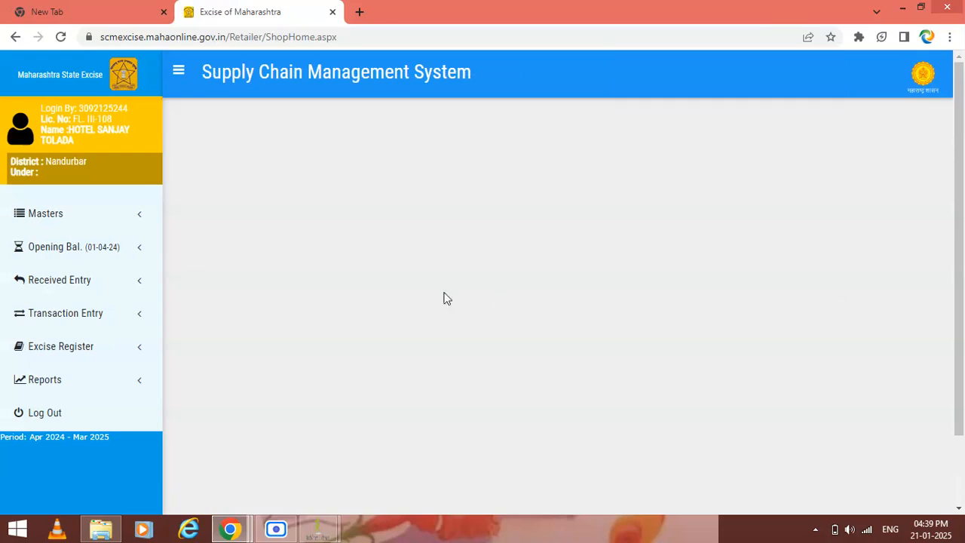
Step: Search the pending TP details under Received From Trader from 01-Jan-2025 to 21-Jan-2025, and go back
left_click(95, 279)
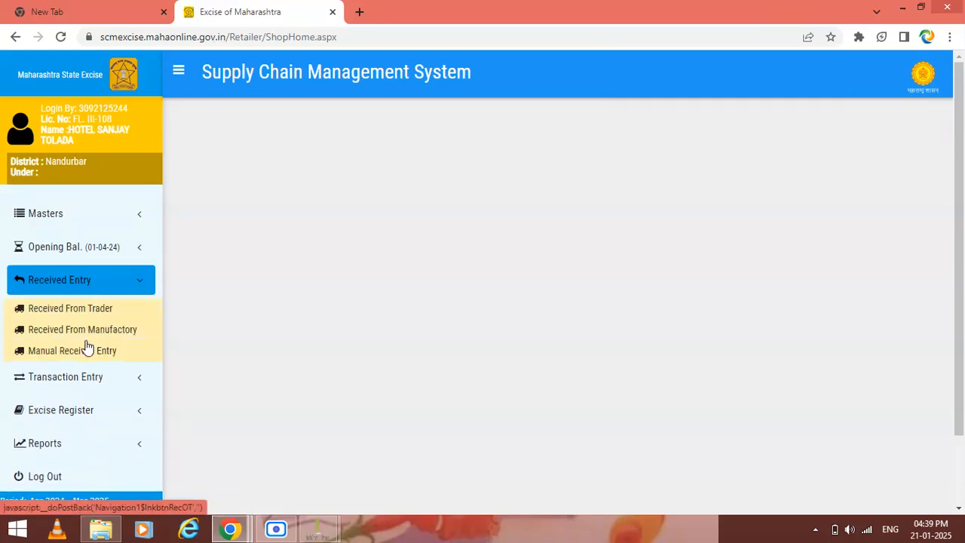
left_click(70, 312)
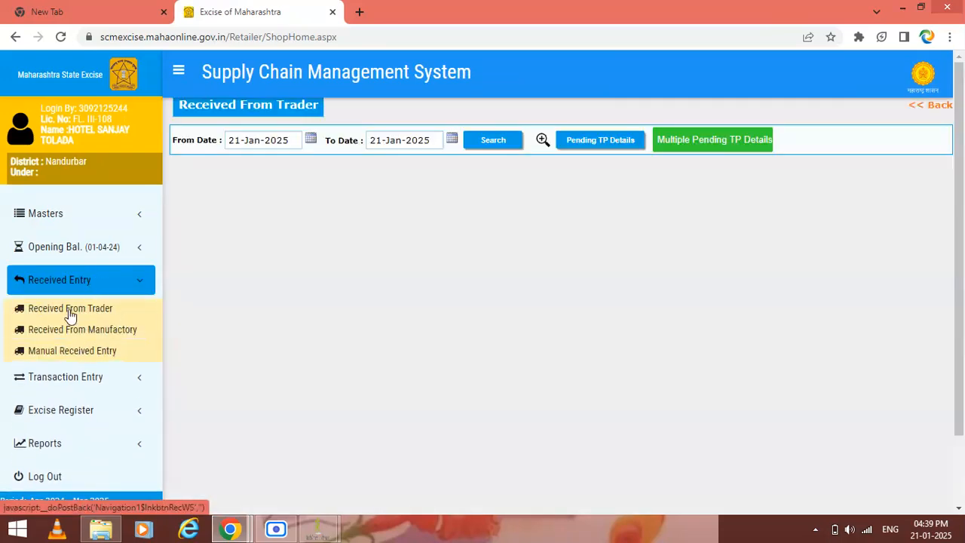
left_click(593, 144)
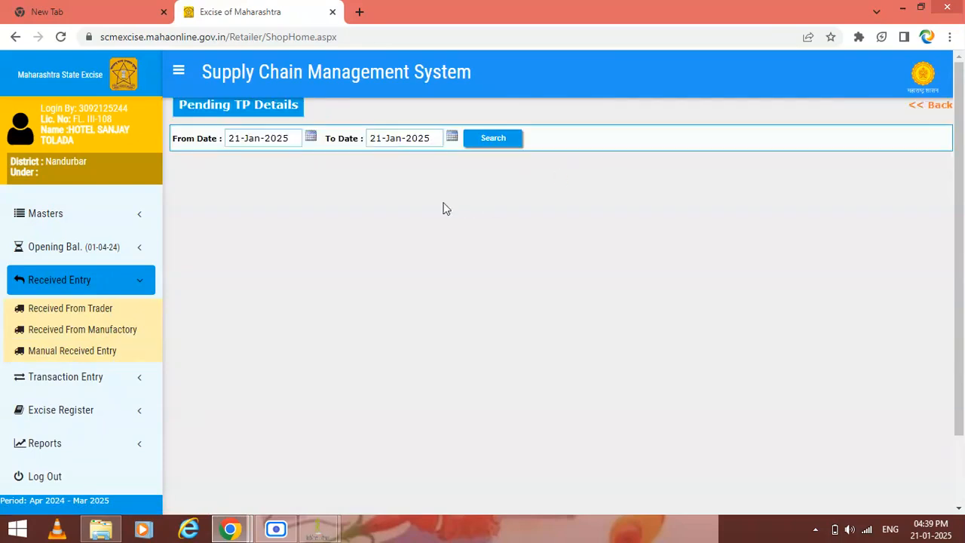
left_click(310, 136)
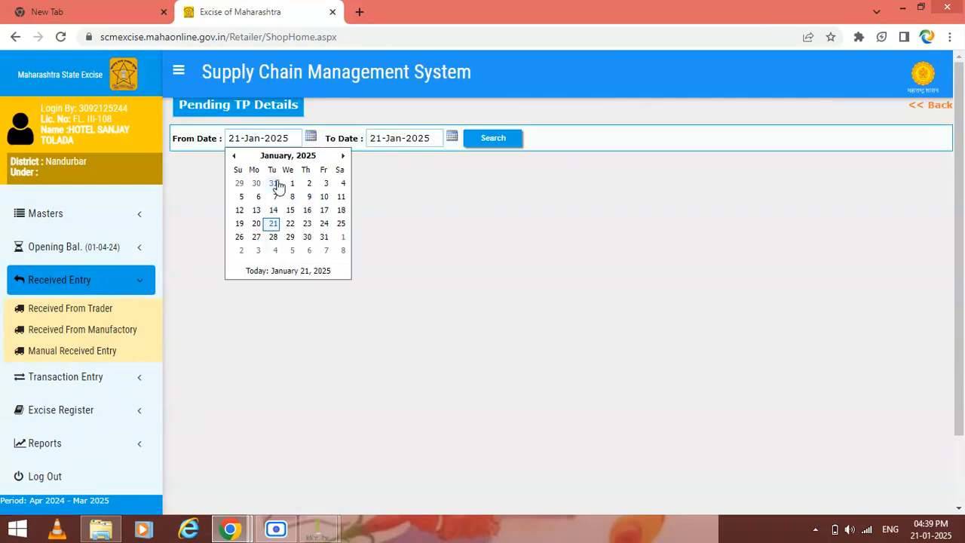
left_click(294, 185)
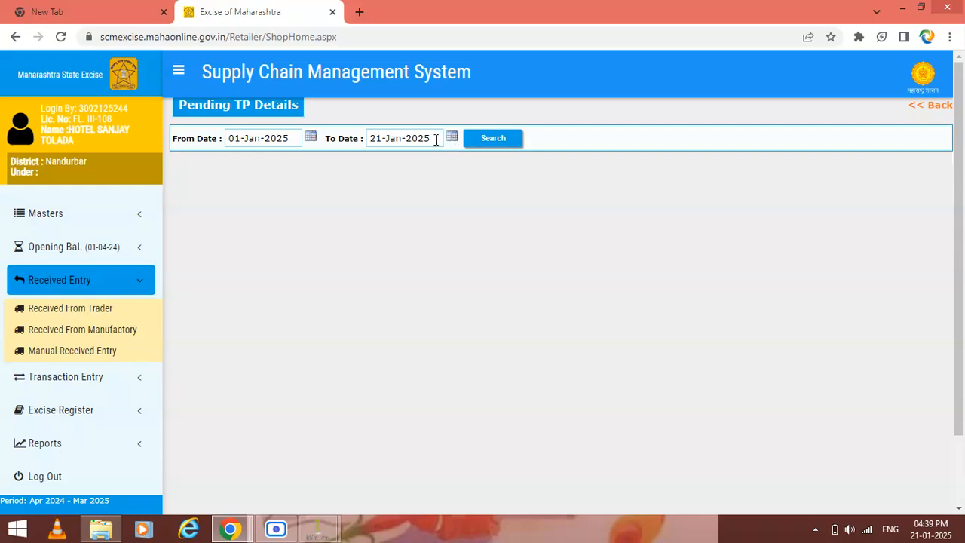
left_click(451, 138)
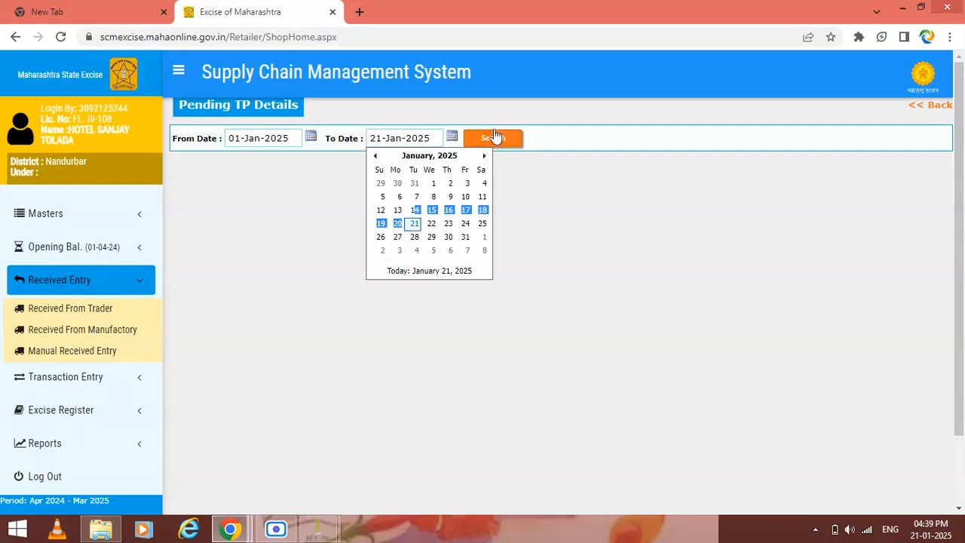
left_click(415, 224)
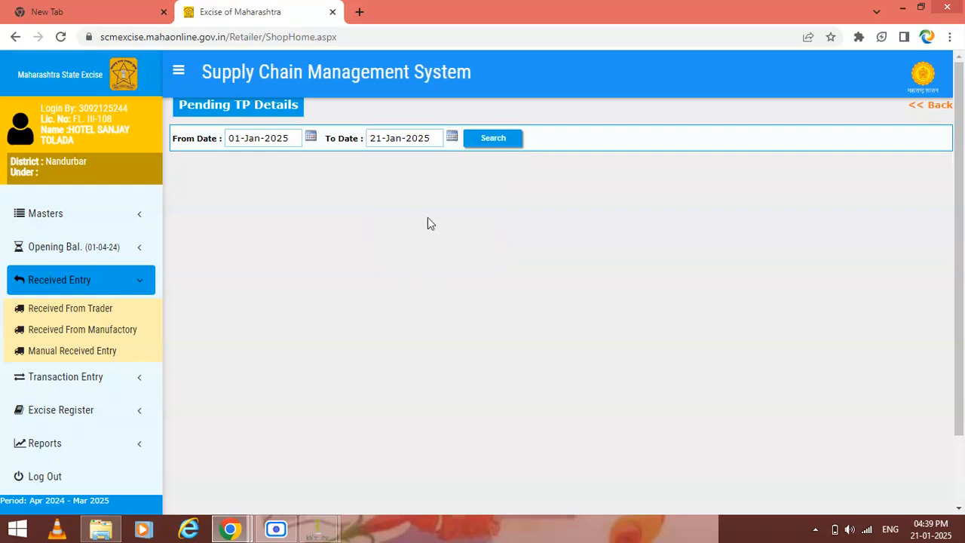
left_click(502, 145)
left_click(311, 137)
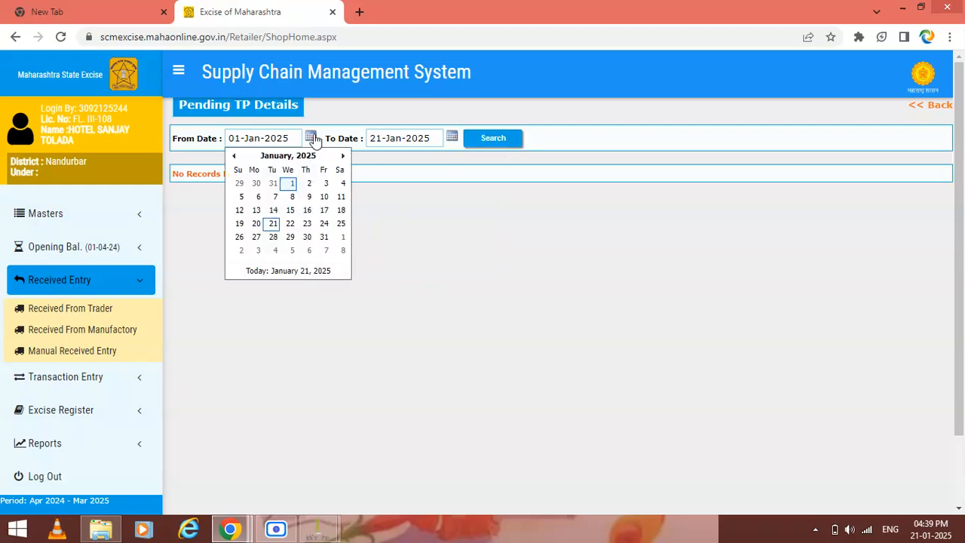
left_click(911, 109)
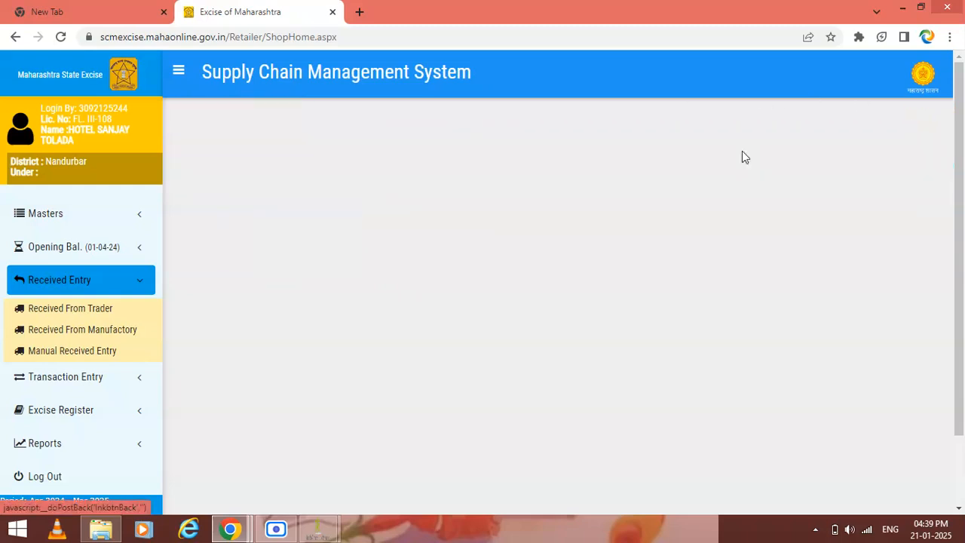
Step: Search the Received From Trader entries from 01-Jan-2025 to 21-Jan-2025
left_click(496, 145)
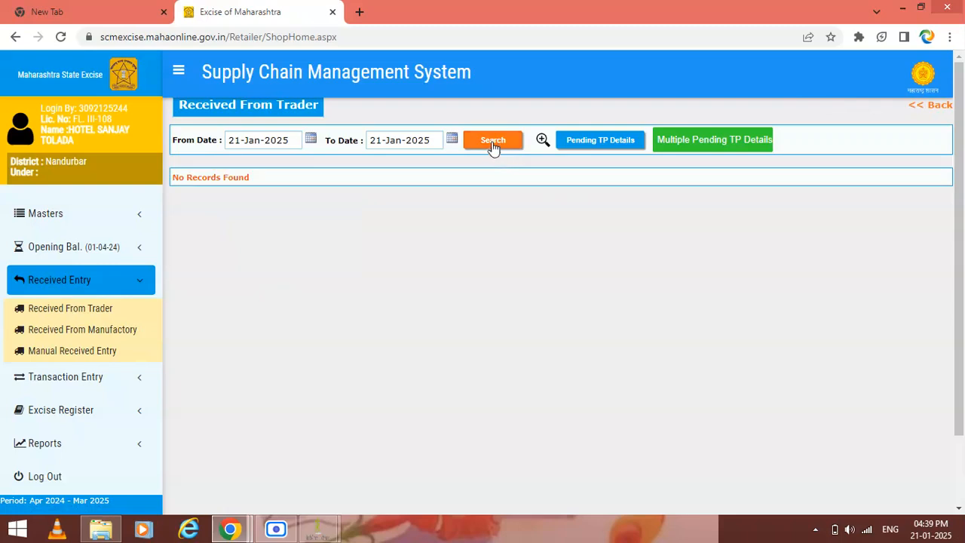
left_click(312, 141)
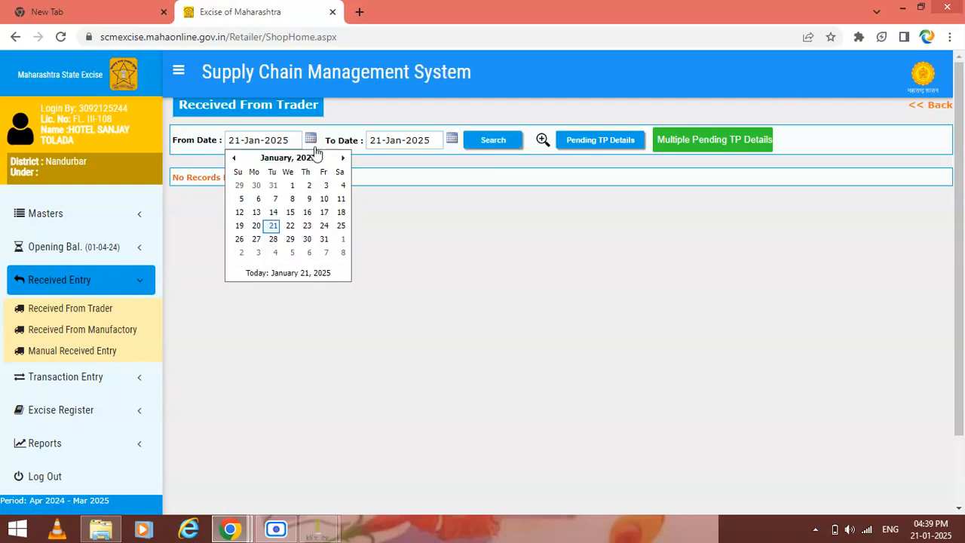
left_click(291, 186)
left_click(453, 144)
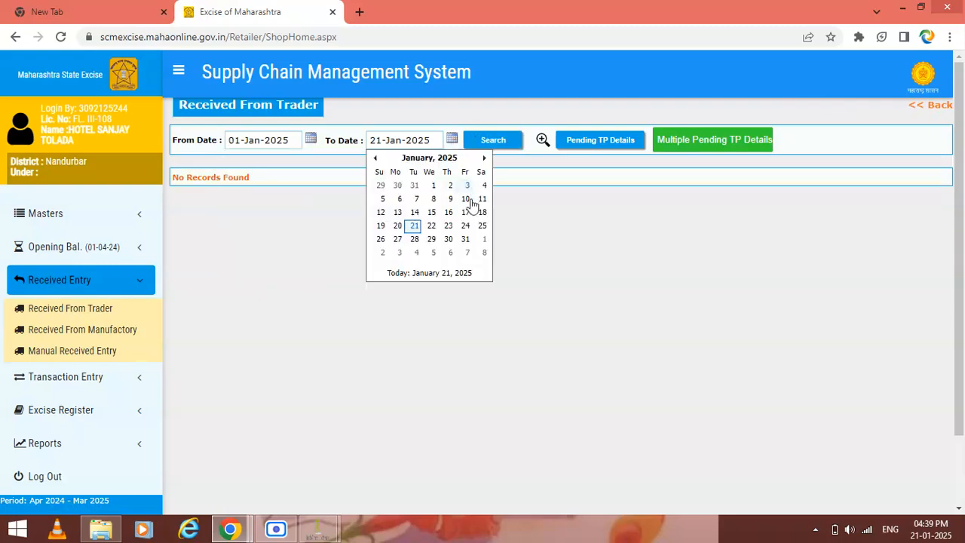
left_click(415, 227)
left_click(507, 144)
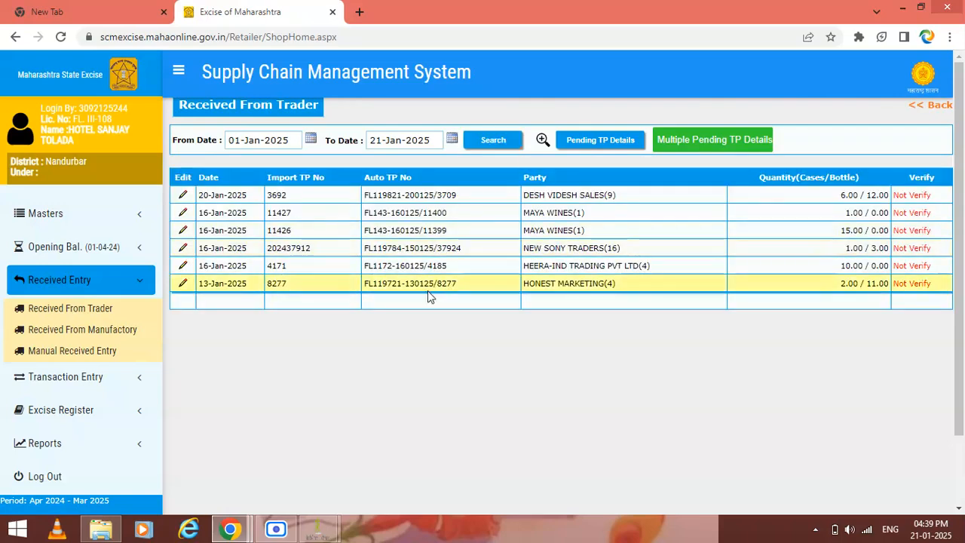
Step: Open the 20-Jan-2025 DESH VIDESH SALES entry and select the page's entire content
left_click(182, 197)
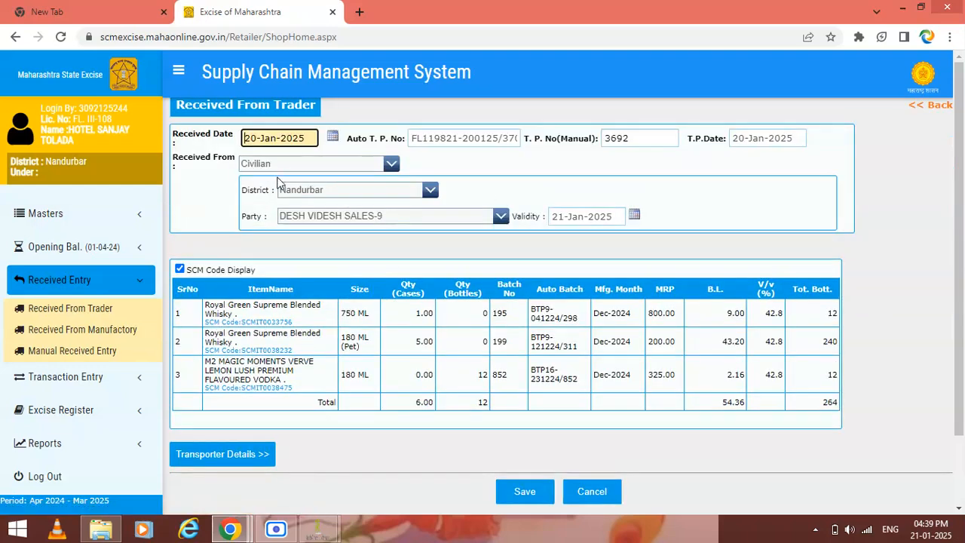
left_click(203, 205)
key("ctrl+a")
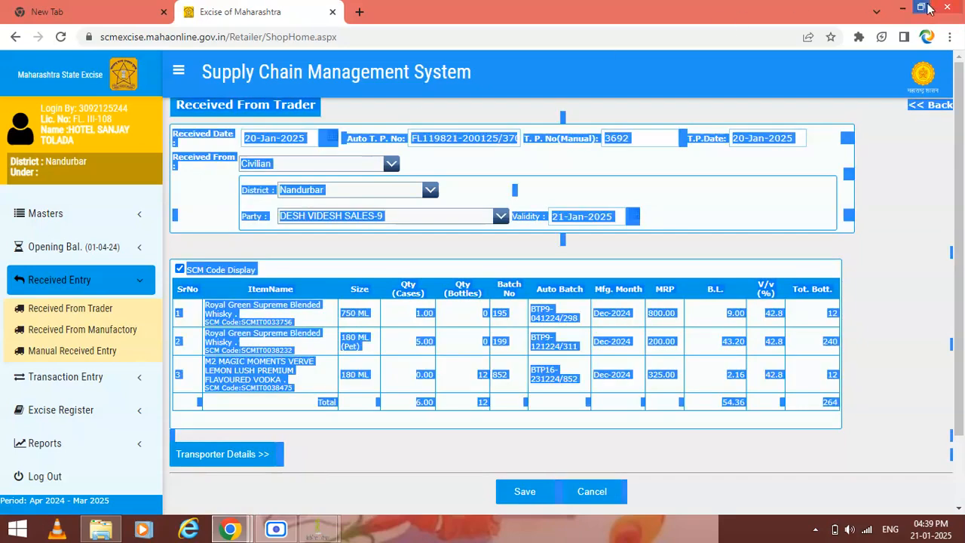
Step: Switch back to the ERP program, put the excise module aside, and return from billing to the dashboard
left_click(903, 7)
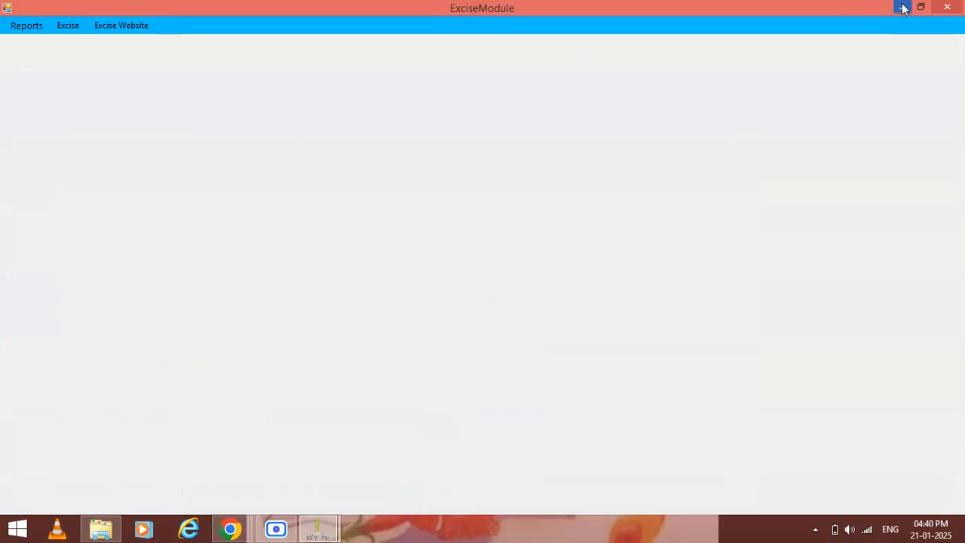
left_click(902, 8)
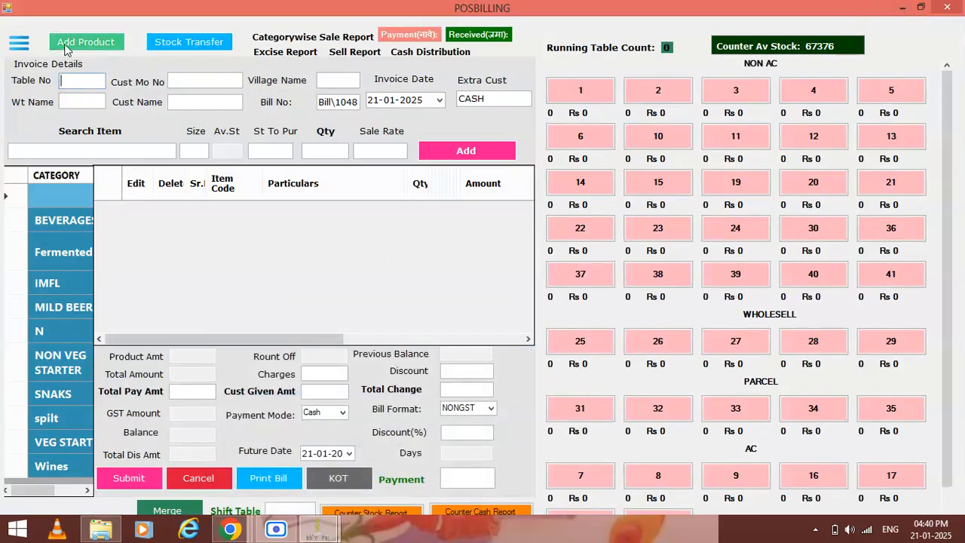
left_click(29, 44)
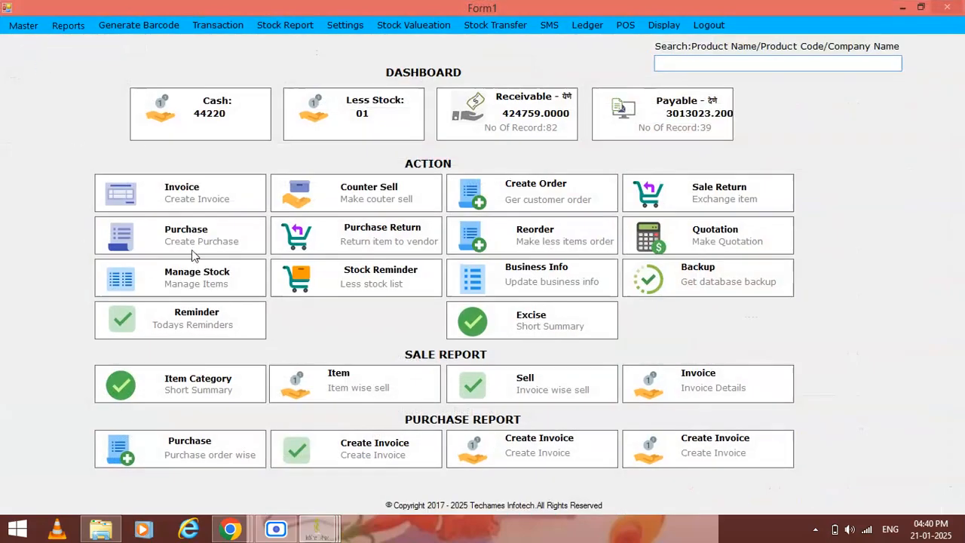
Step: Start a new purchase order and paste the copied excise website details into its import box to load the items
left_click(251, 241)
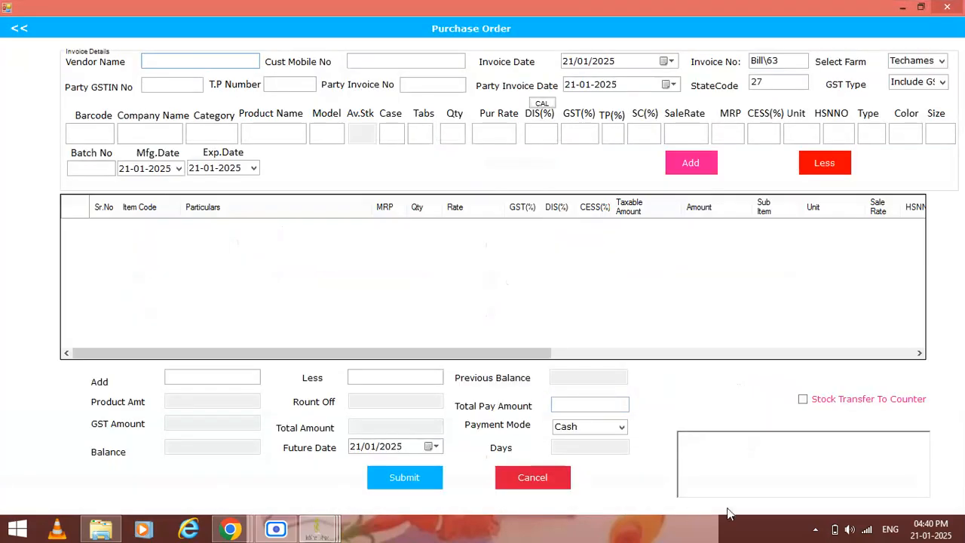
left_click(726, 450)
key("ctrl+v")
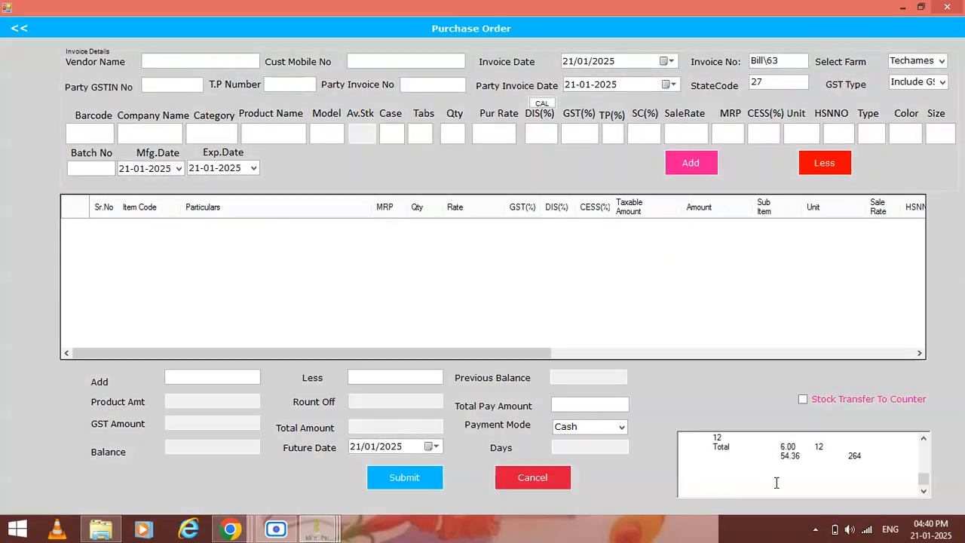
key("Return")
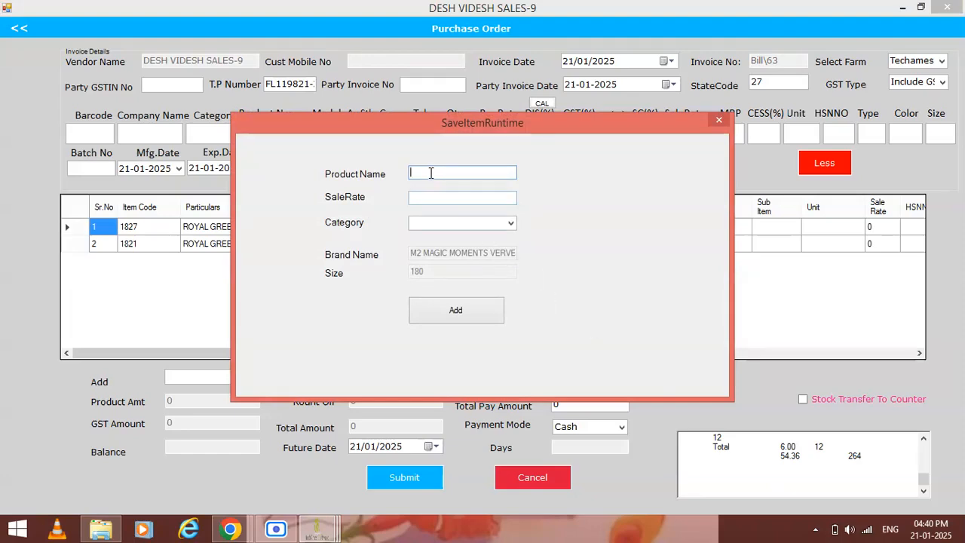
Step: Add the unmatched item as product Abc with sale rate 250 and category IMFL, then submit the purchase order and close its invoice
type("Abc")
type("250")
left_click(510, 225)
left_click(413, 242)
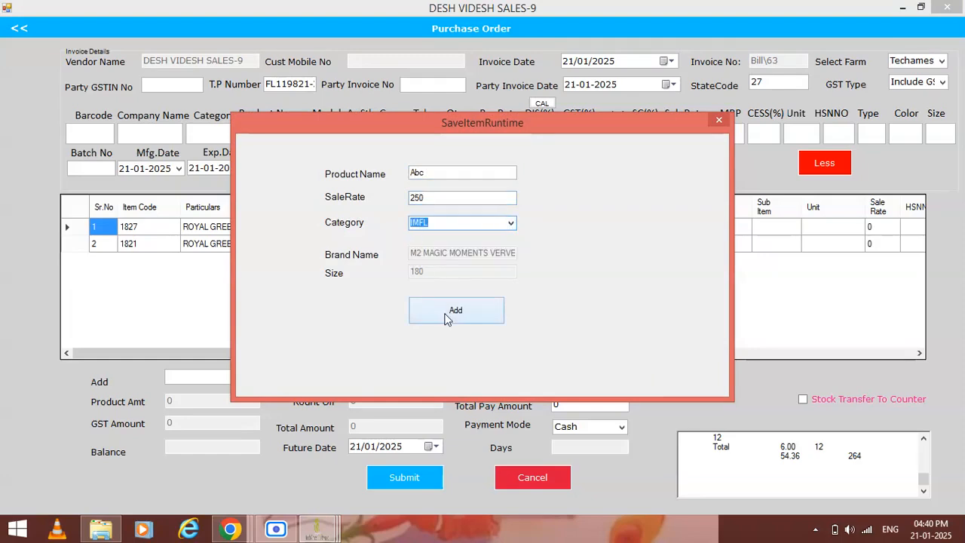
left_click(447, 313)
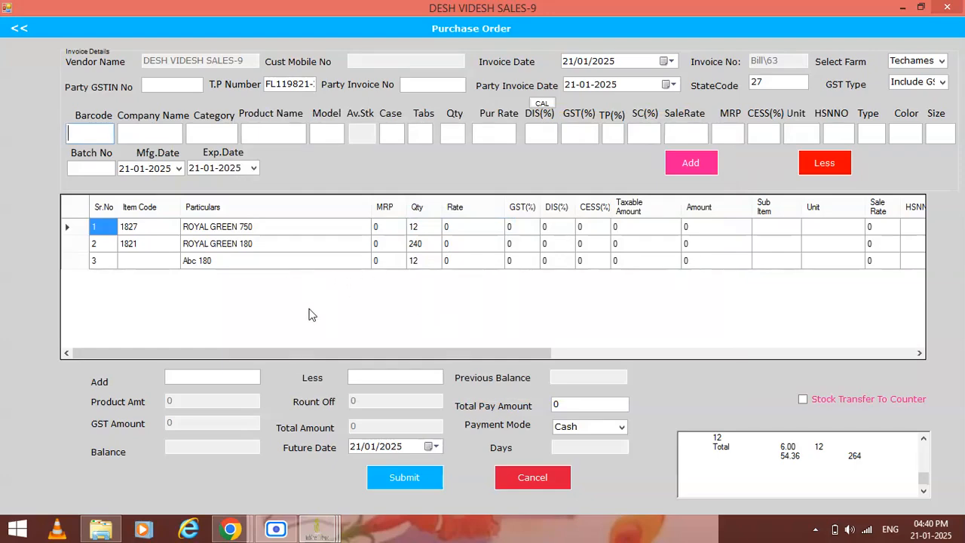
left_click(420, 481)
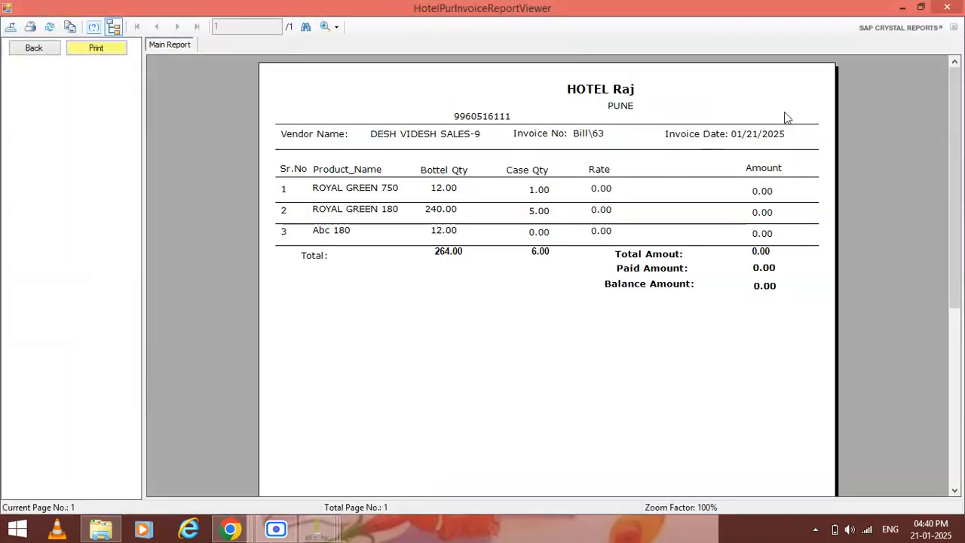
left_click(956, 6)
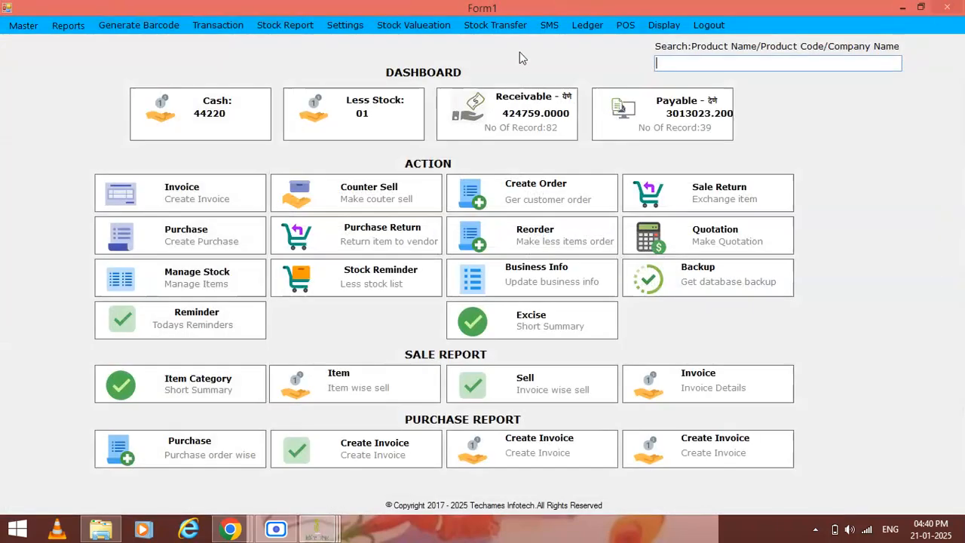
Step: Open a stock transfer to counter, choose the staff member who brings the stock, and set the counter number to 1
left_click(491, 26)
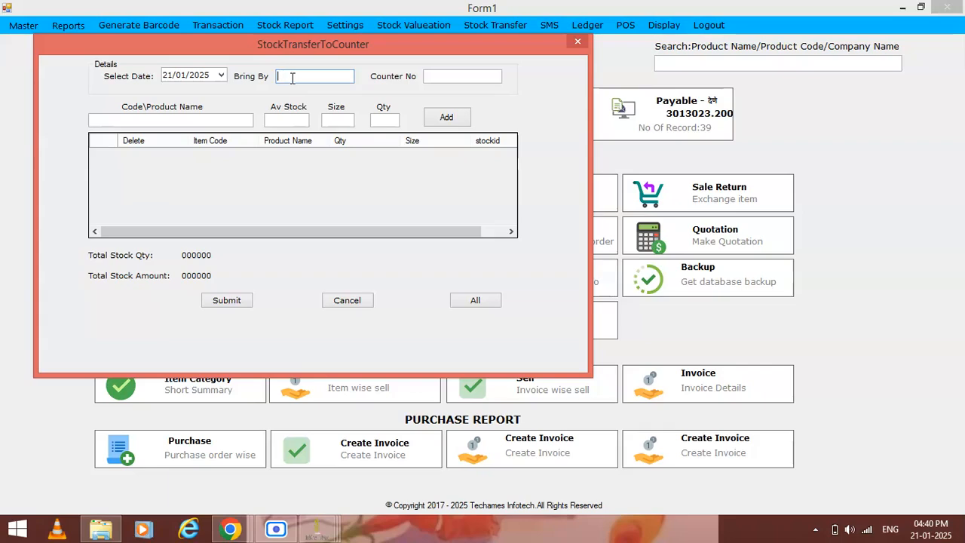
type("ma")
key("Down")
key("Return")
type("1")
key("Return")
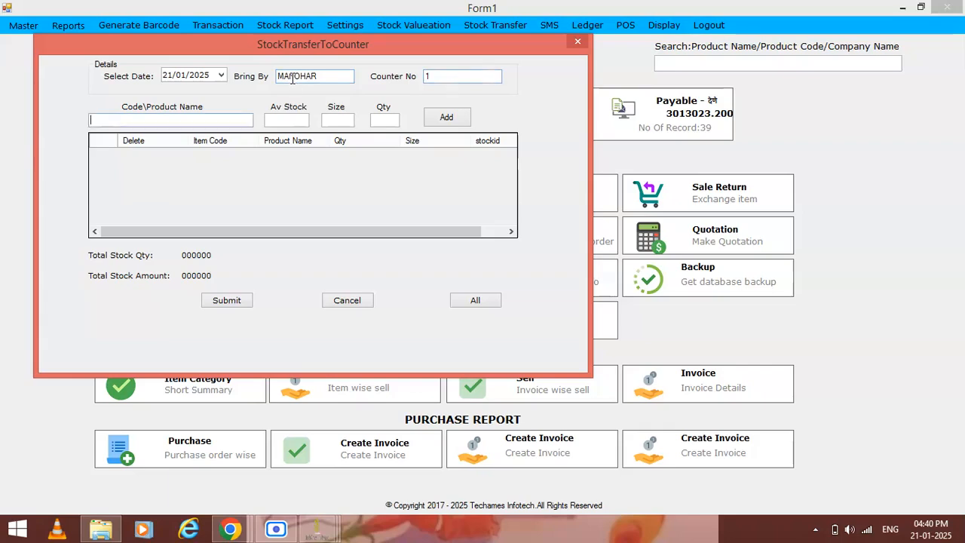
Step: Add product IB 375 with quantity 30 to the transfer, then submit it without printing
type("i")
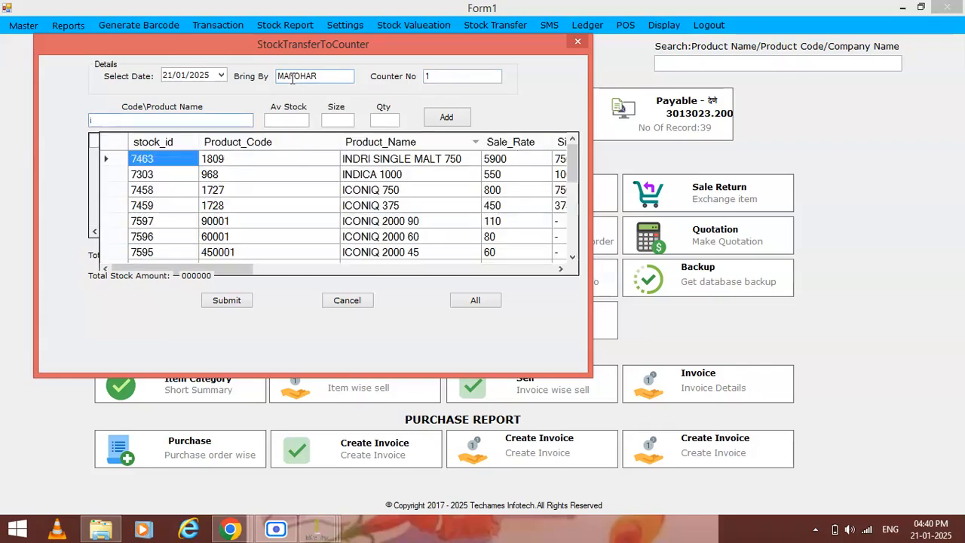
type("b")
key("Down")
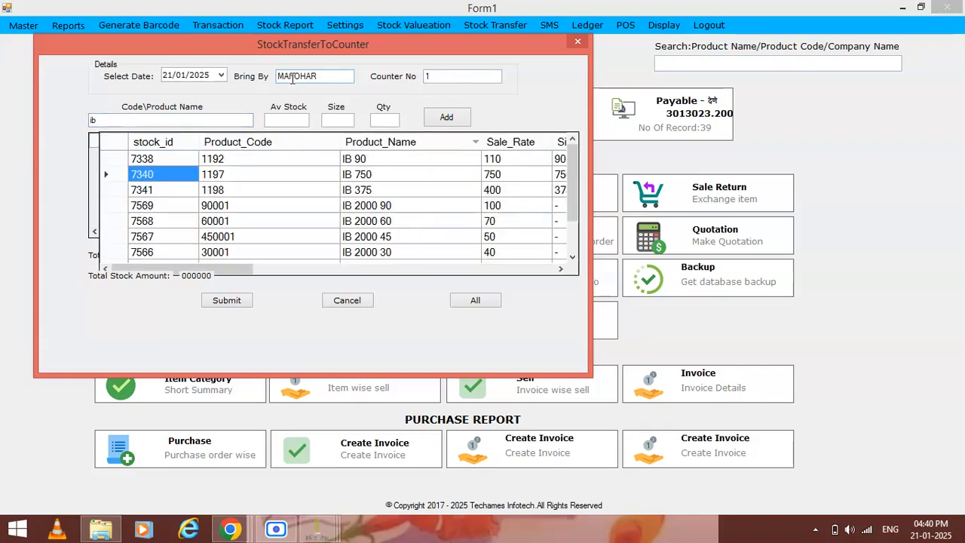
key("Down")
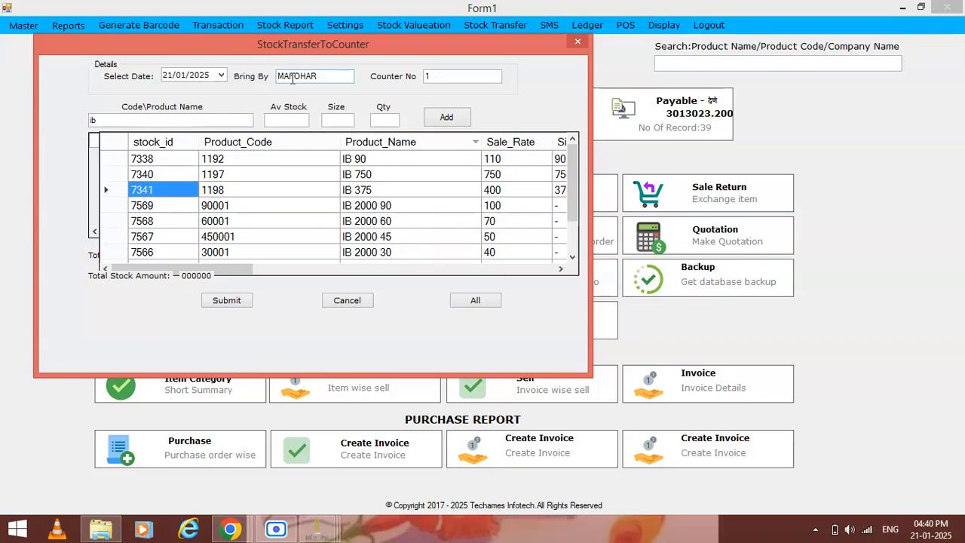
key("Return")
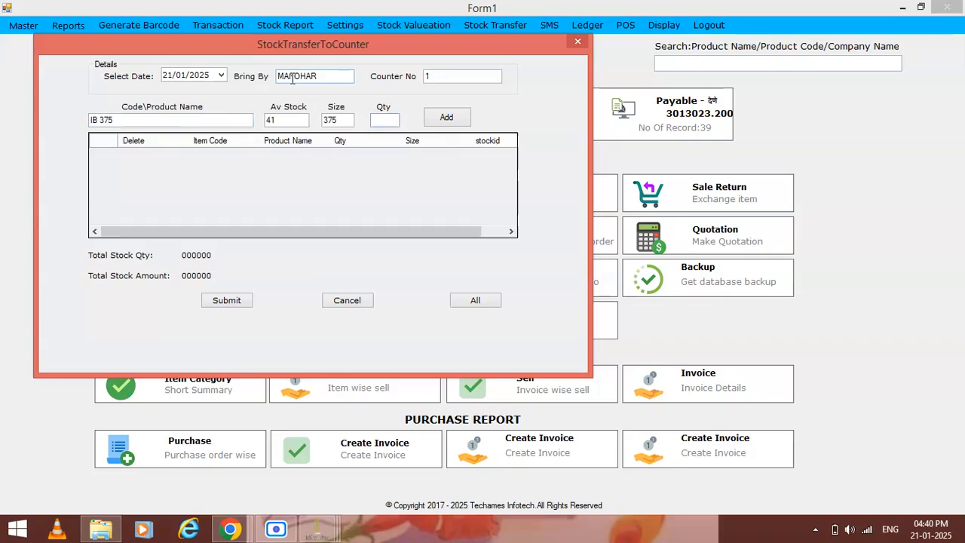
type("30")
key("Tab")
left_click(446, 116)
left_click(226, 301)
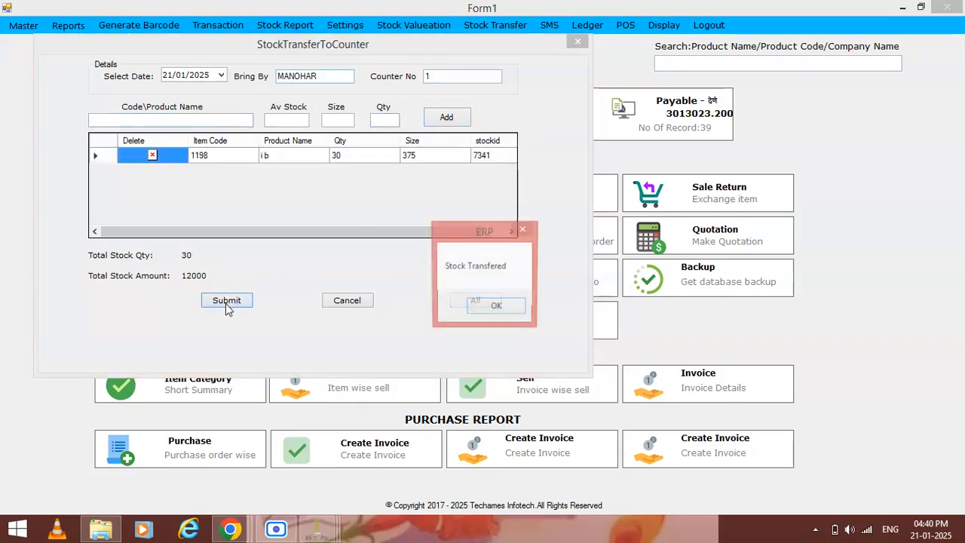
left_click(473, 311)
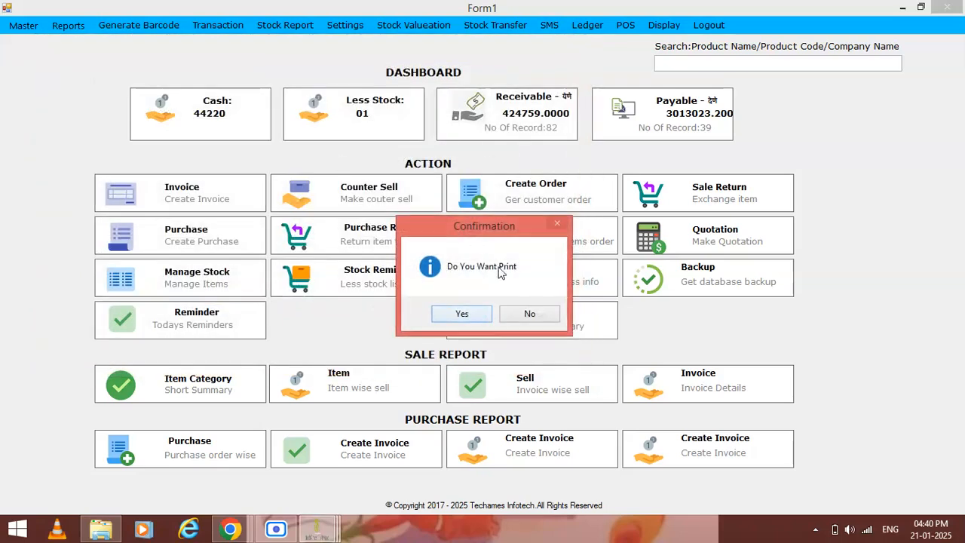
left_click(538, 318)
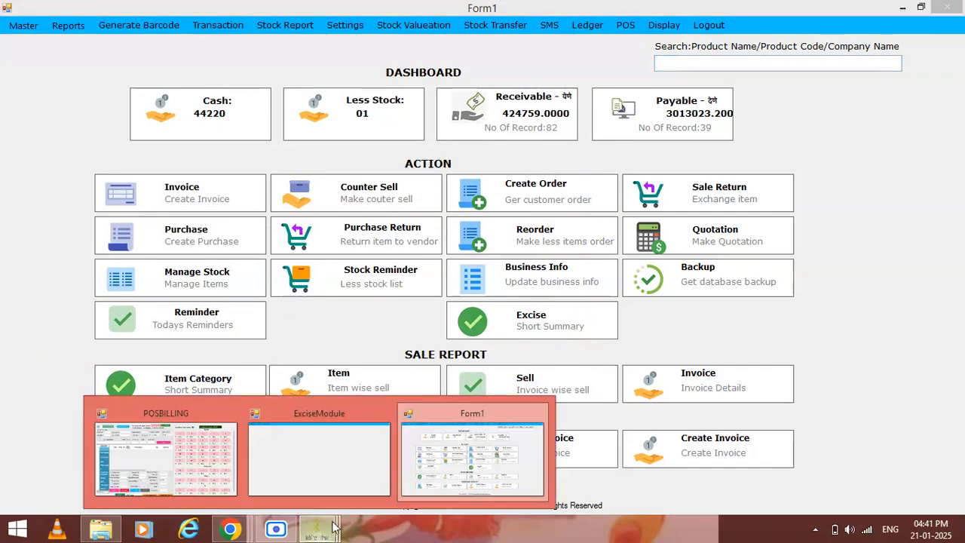
Step: Switch to the excise module, examine the brandwise daily stock register for 21-01-2025, and close it
mouse_move(269, 470)
left_click(299, 460)
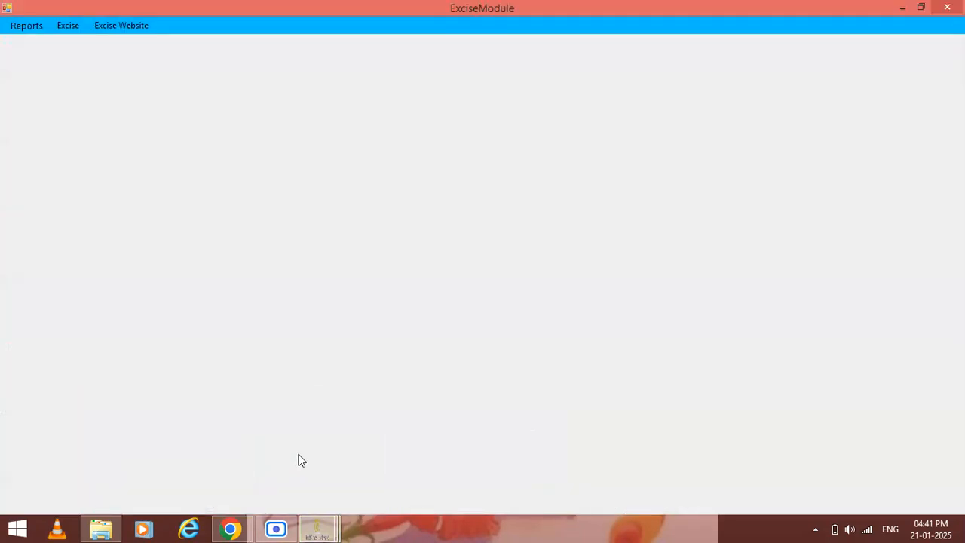
left_click(73, 32)
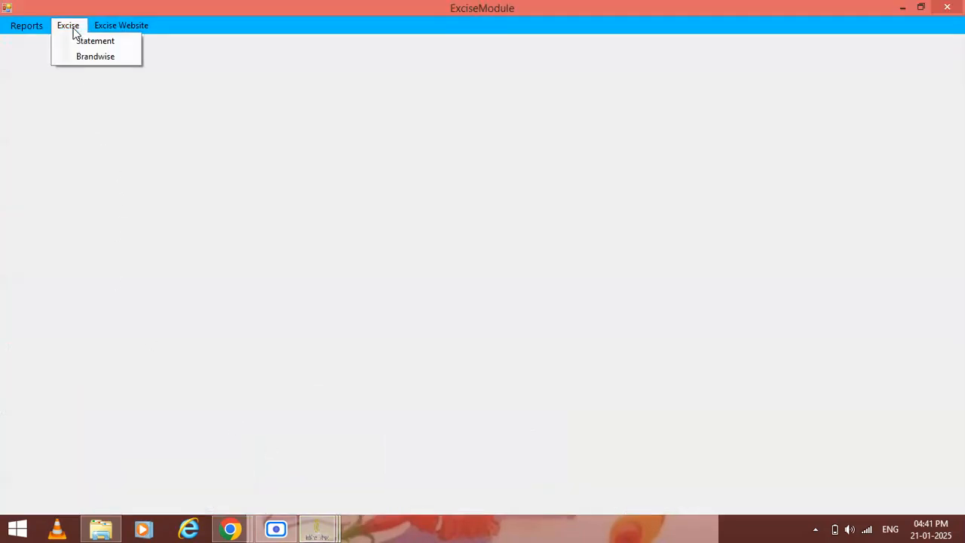
left_click(101, 57)
left_click(404, 212)
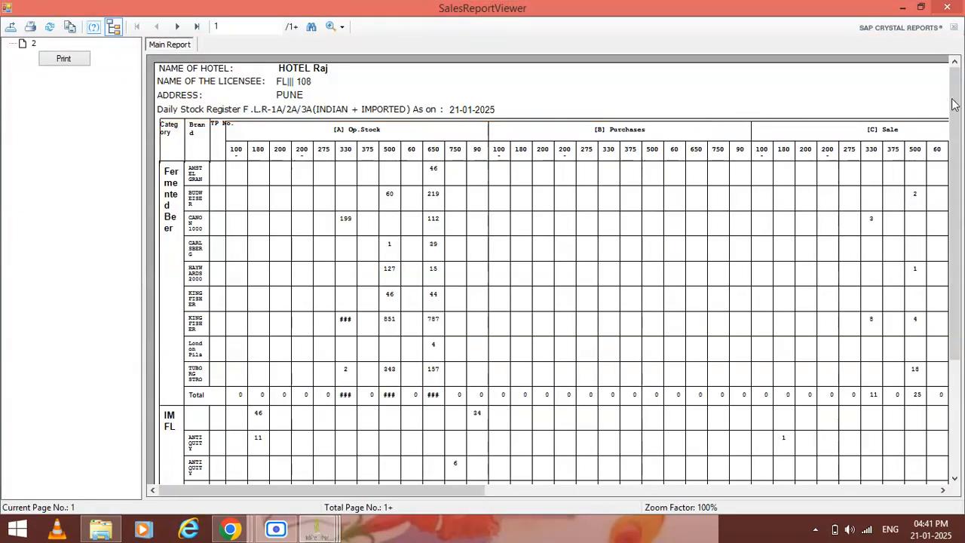
scroll(392, 239, "down", 3)
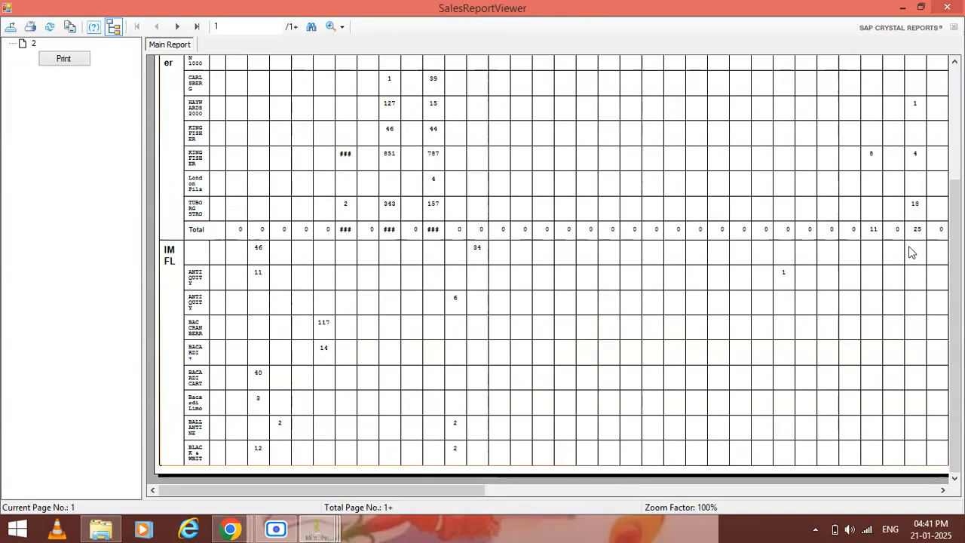
left_click(947, 176)
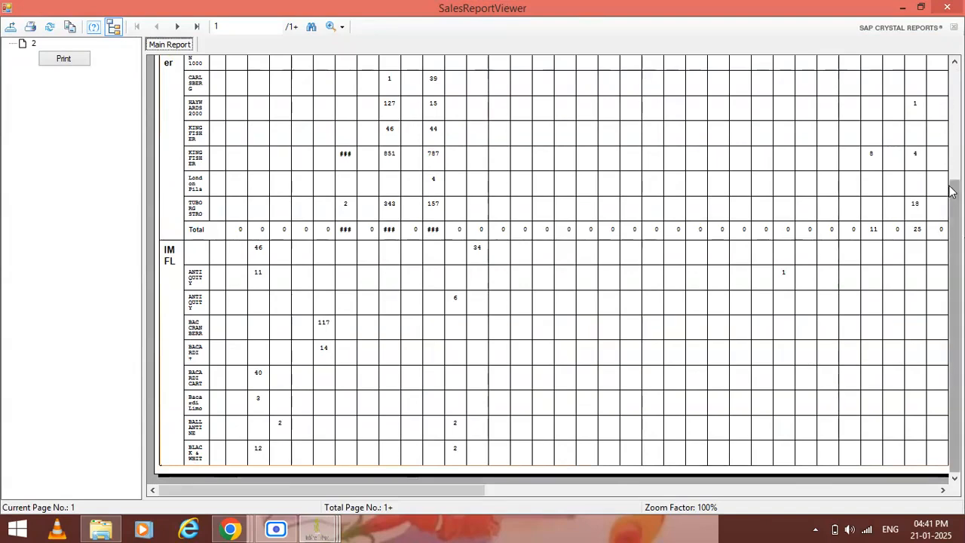
scroll(557, 192, "up", 3)
left_click(947, 6)
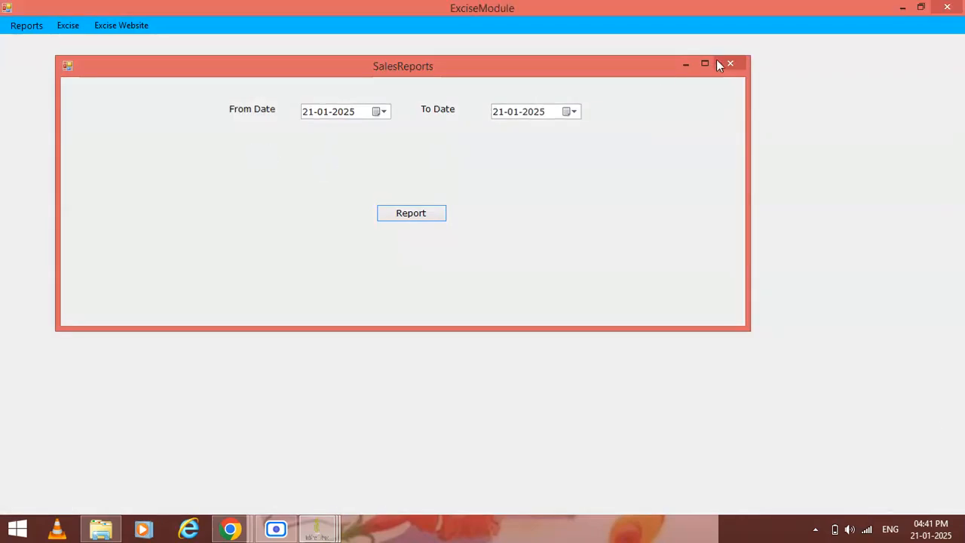
left_click(729, 63)
Step: Generate the excise statement report, view the F.L.R. 5 monthly return, and close it
left_click(68, 25)
left_click(77, 40)
left_click(427, 249)
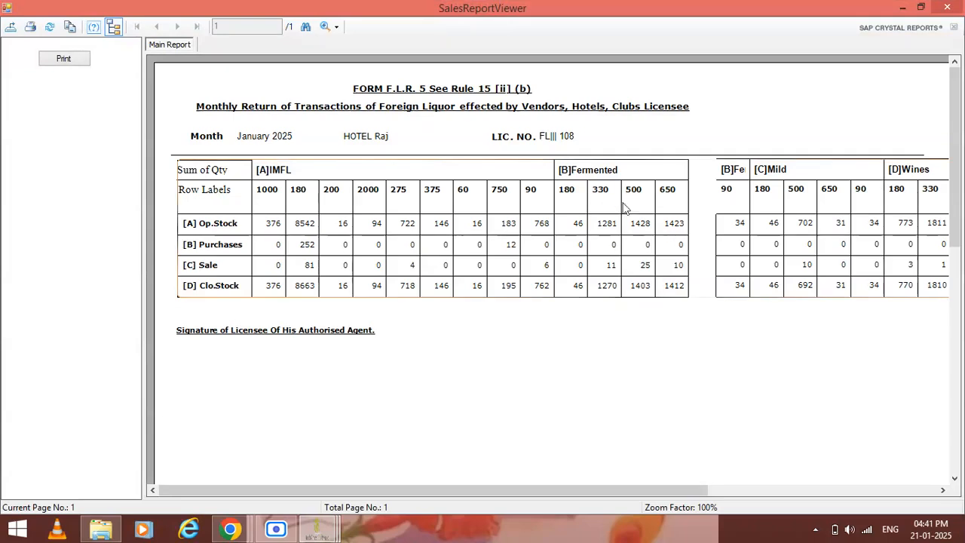
left_click(962, 6)
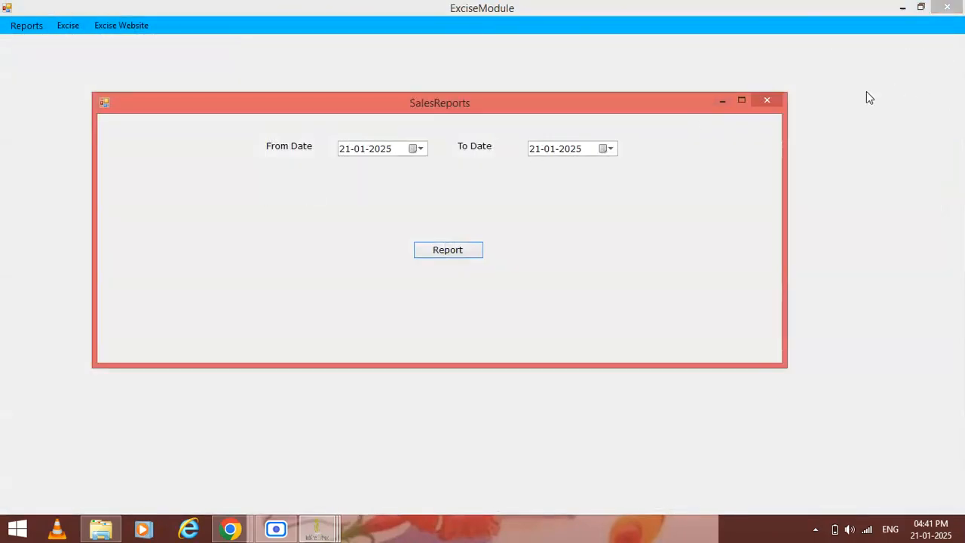
left_click(777, 104)
Step: Generate the monthly VAT report from 20-01-2025 to 21-01-2025, view it, and close it
left_click(26, 27)
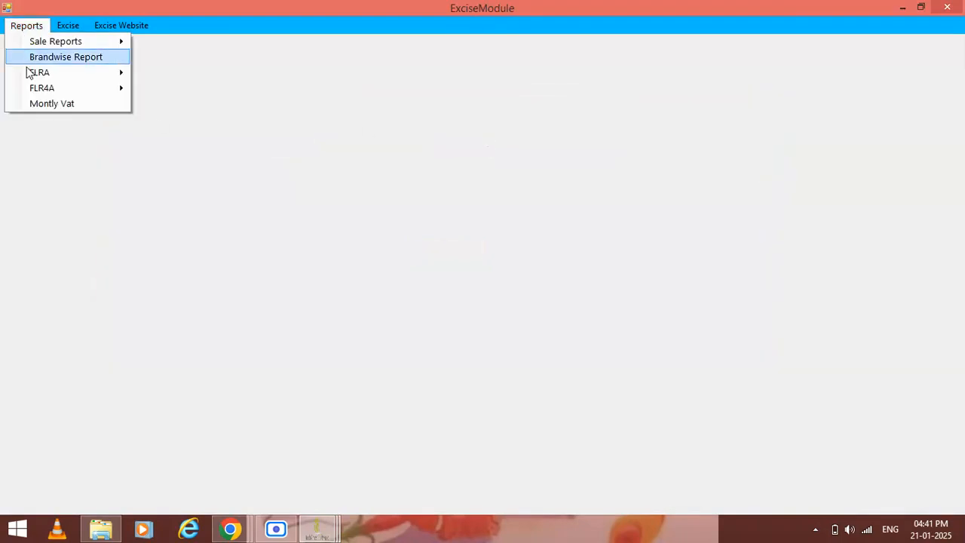
left_click(46, 102)
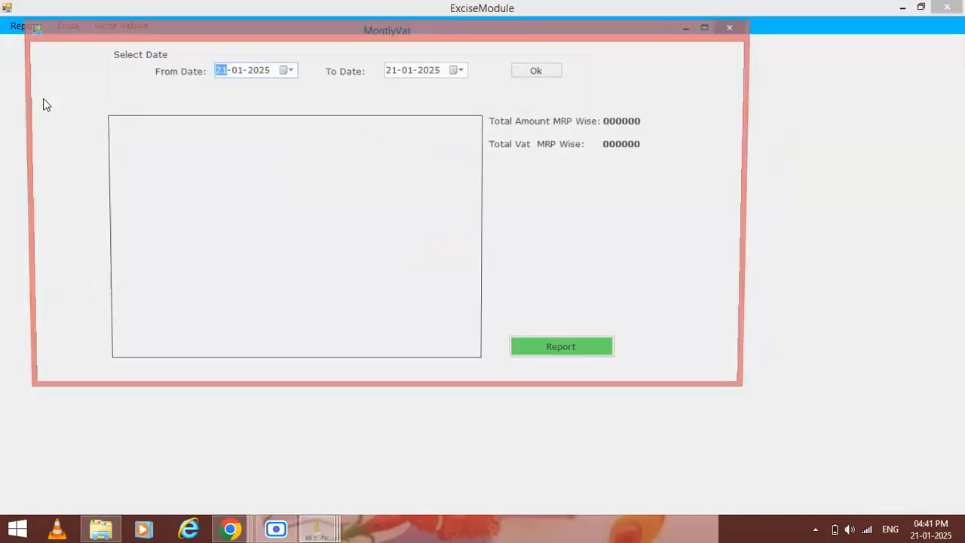
left_click(288, 69)
left_click(225, 149)
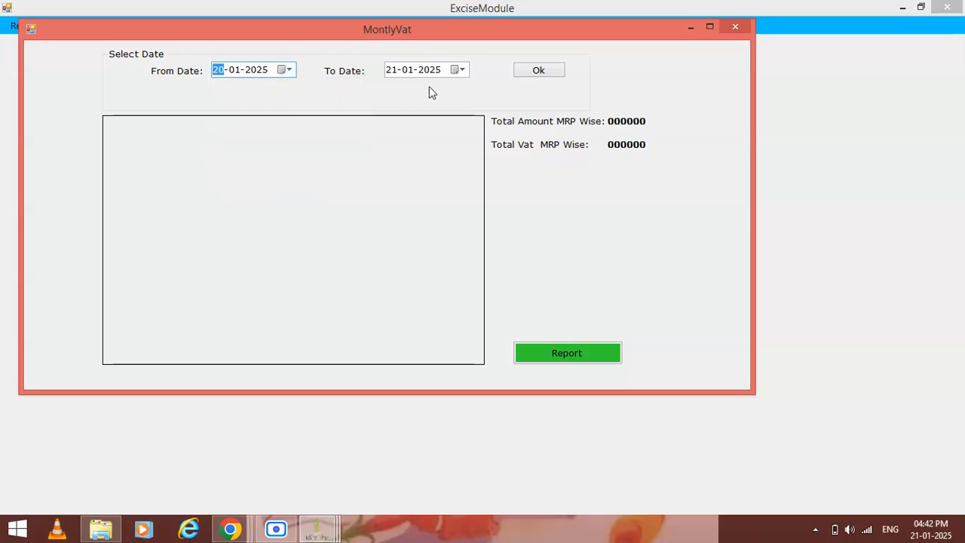
left_click(459, 70)
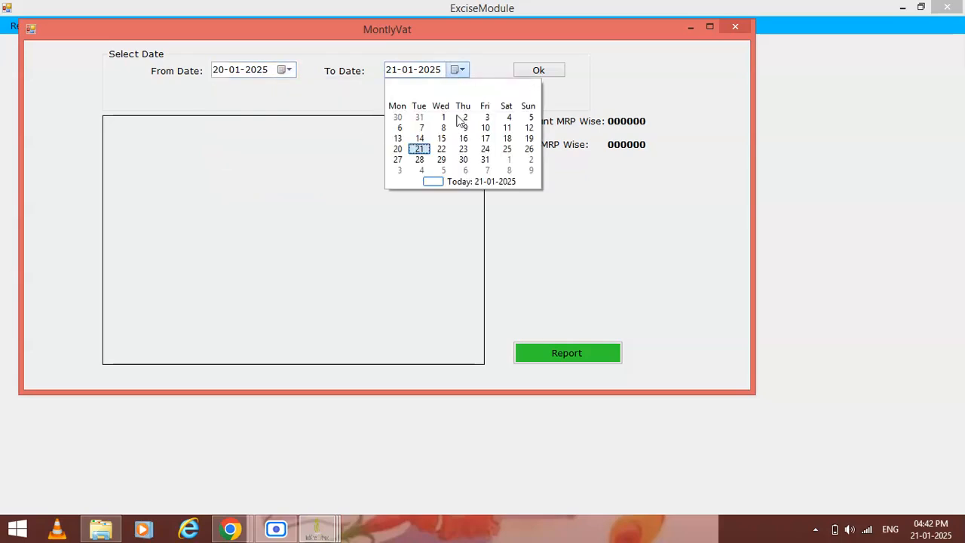
left_click(420, 149)
left_click(528, 78)
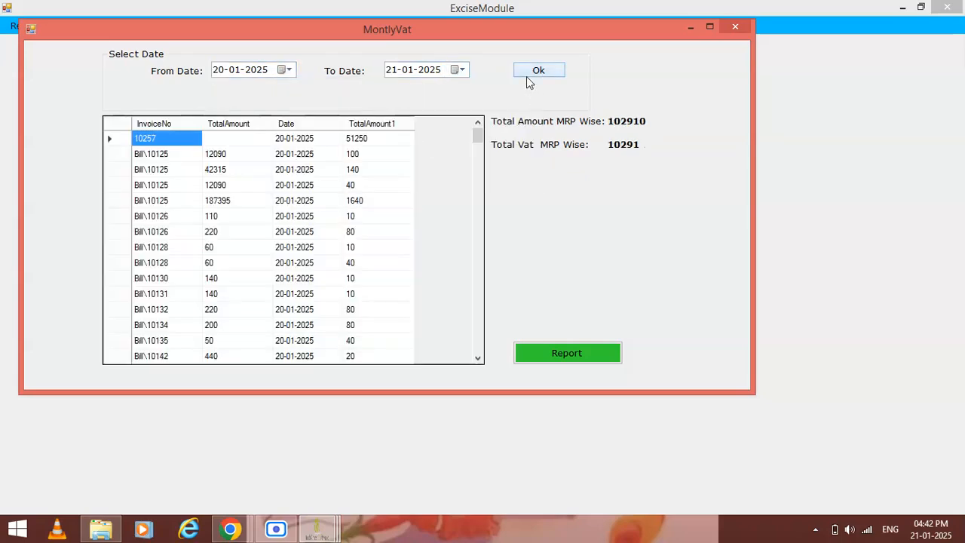
left_click(564, 355)
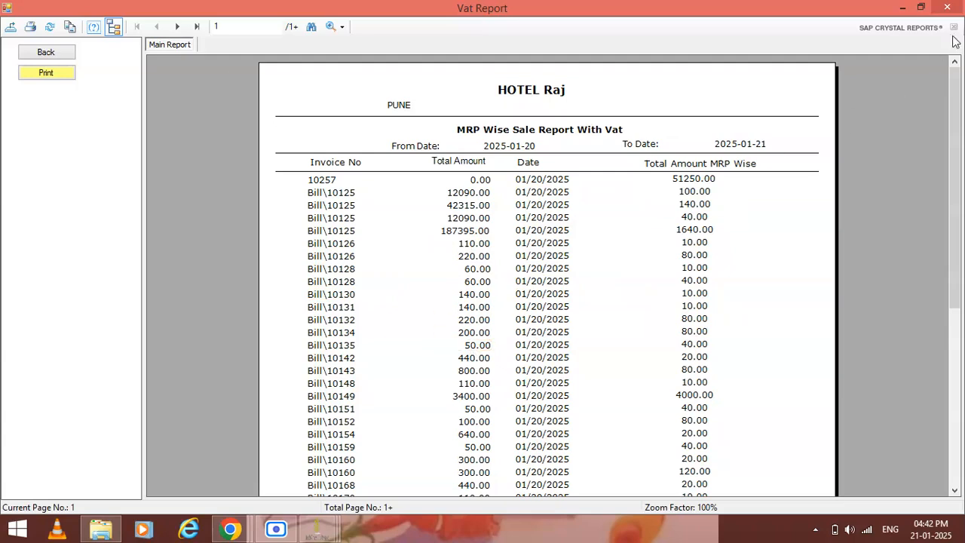
left_click(947, 7)
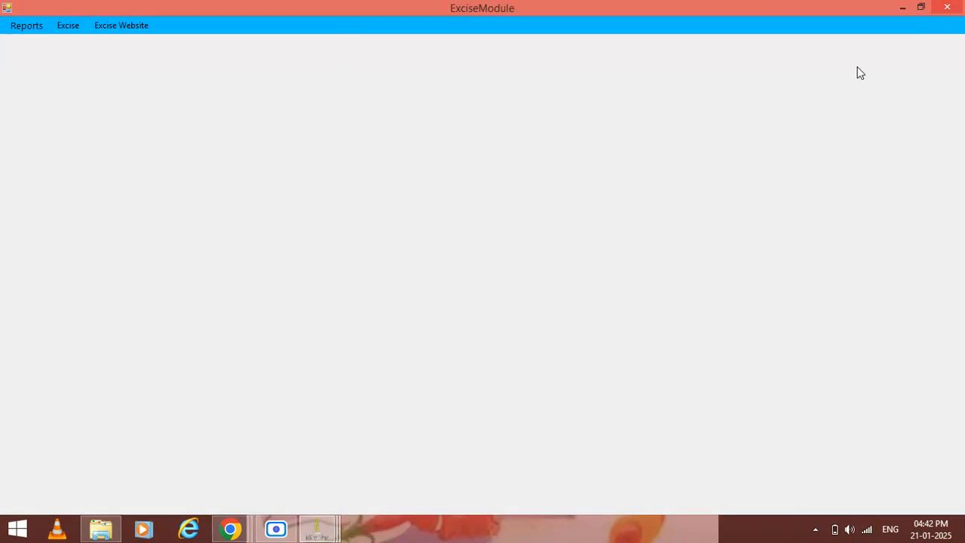
Step: Generate the daily online sale report for 21-01-2025 and look through its items down to the end
left_click(28, 25)
mouse_move(34, 45)
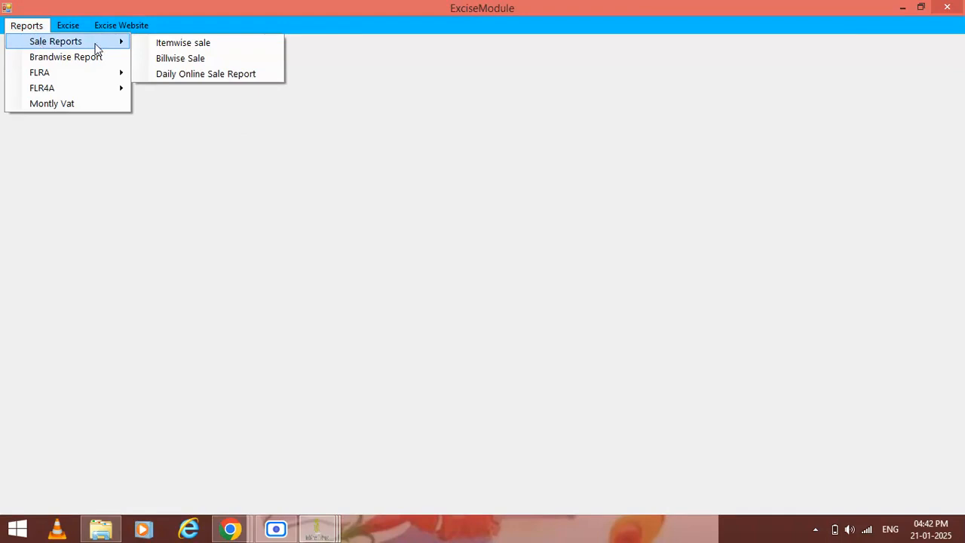
left_click(181, 75)
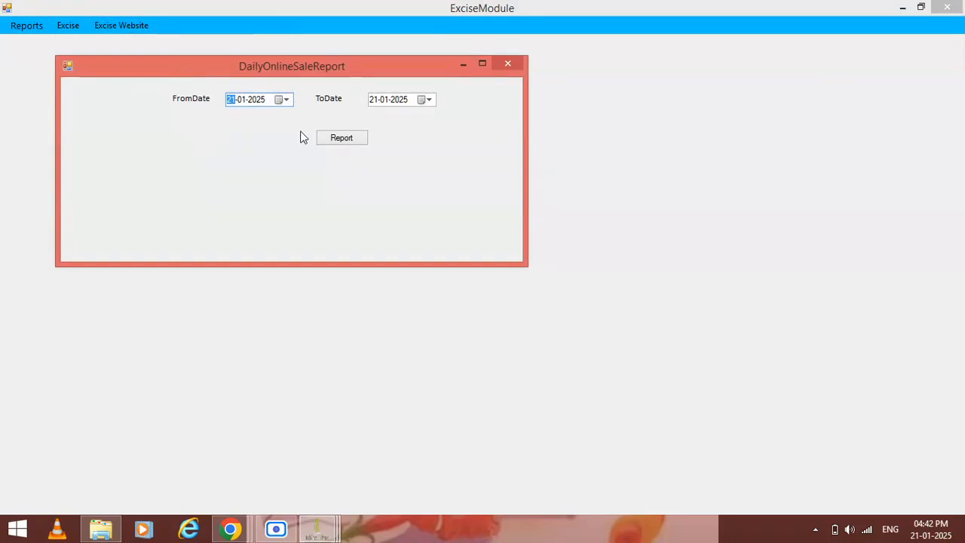
left_click(345, 143)
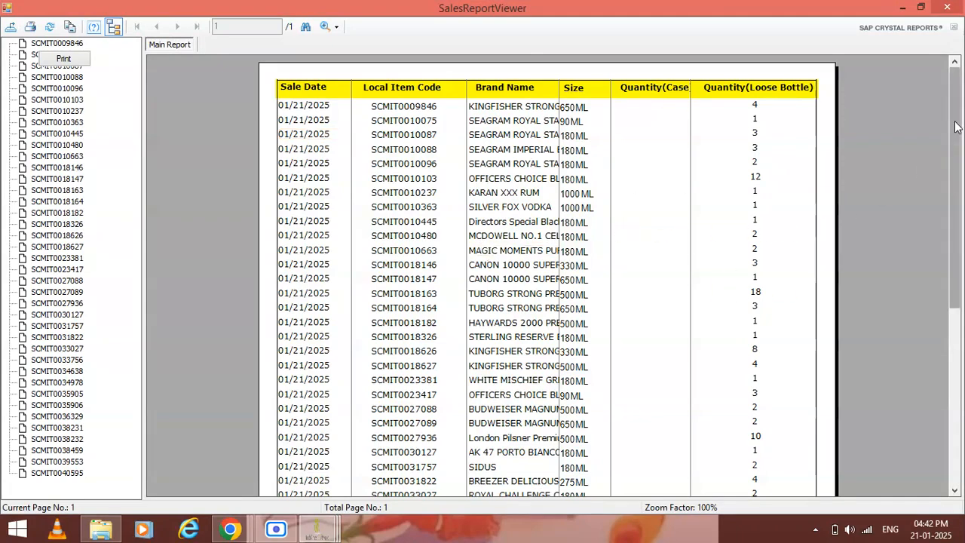
left_click_drag(956, 127, 956, 196)
left_click_drag(956, 309, 956, 419)
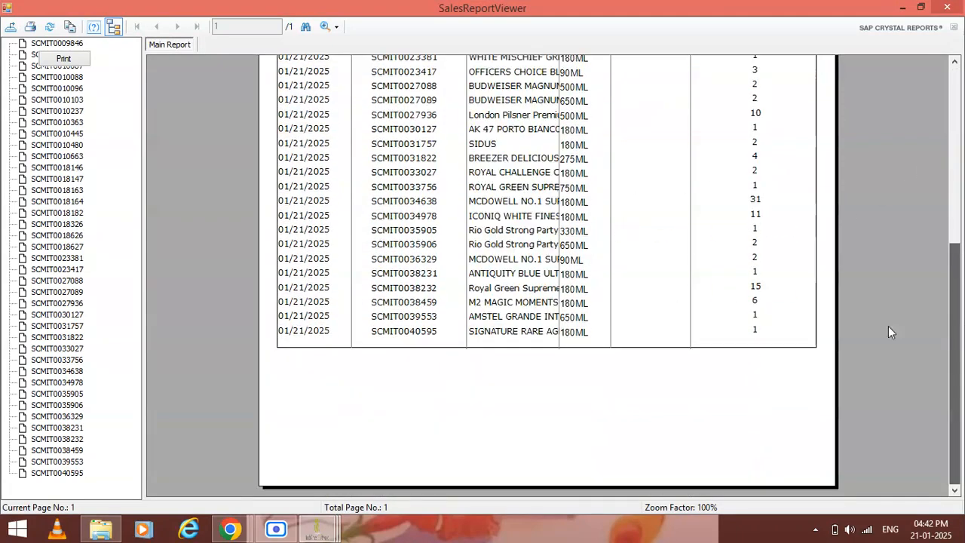
Step: Export the daily online sale report as a Microsoft Excel Workbook Data-Only file named 21.01.2025 and close the report windows
left_click(12, 30)
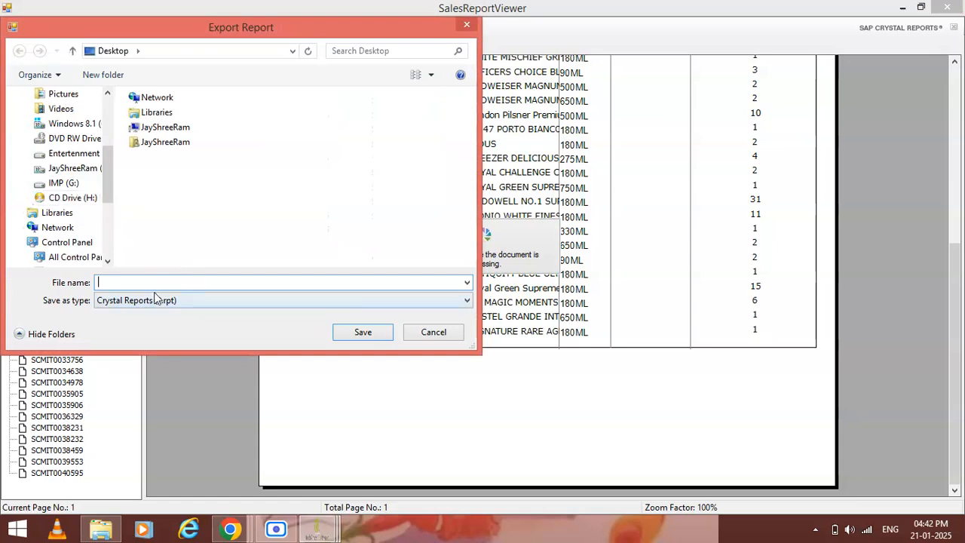
left_click(143, 301)
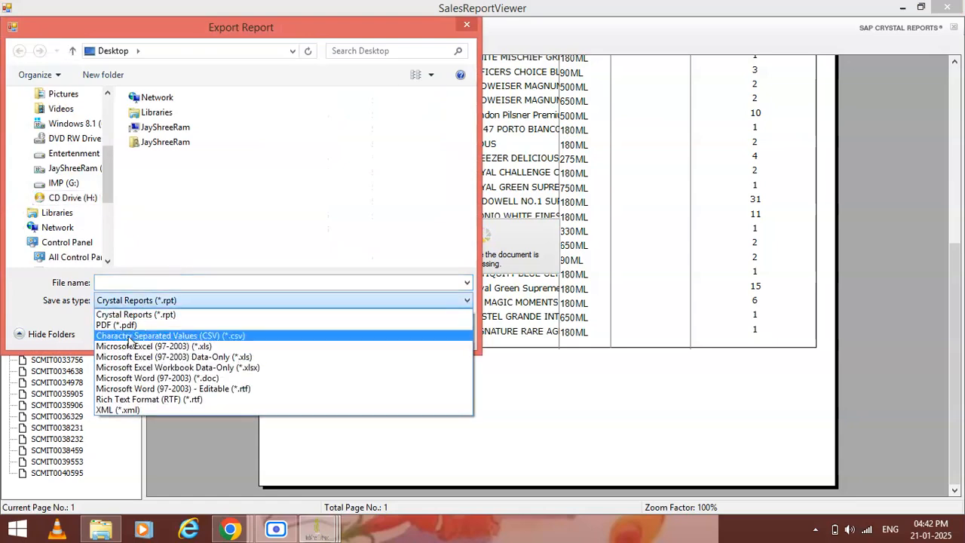
left_click(194, 368)
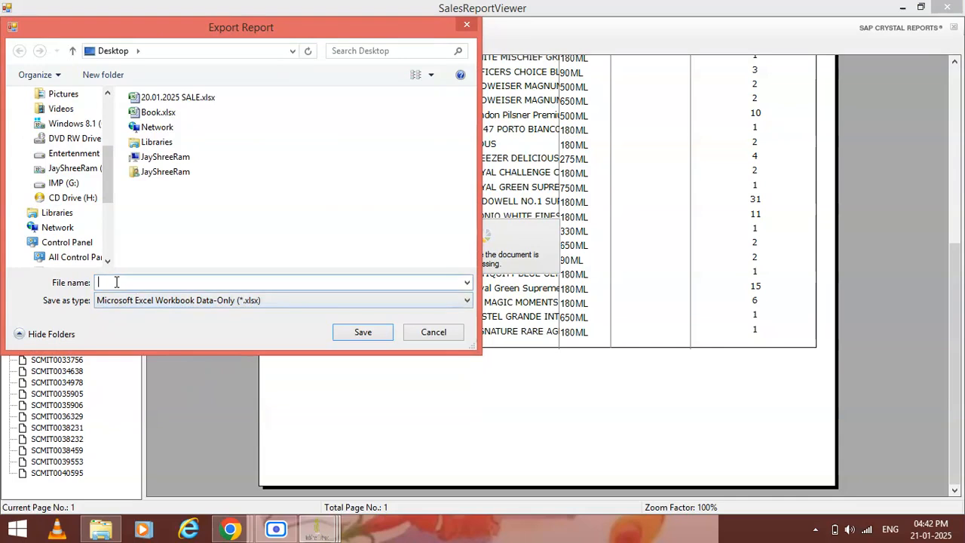
type("21.01.2025")
left_click(352, 336)
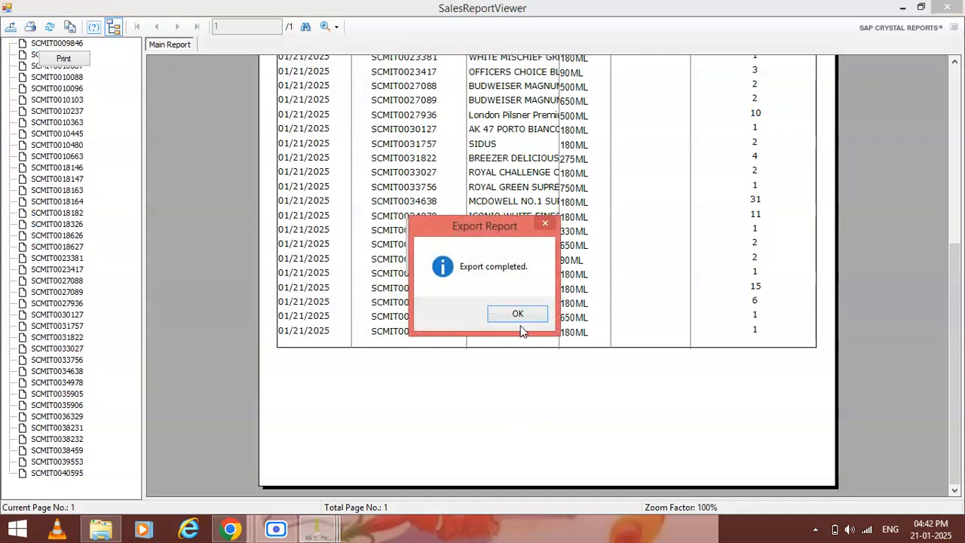
left_click(513, 316)
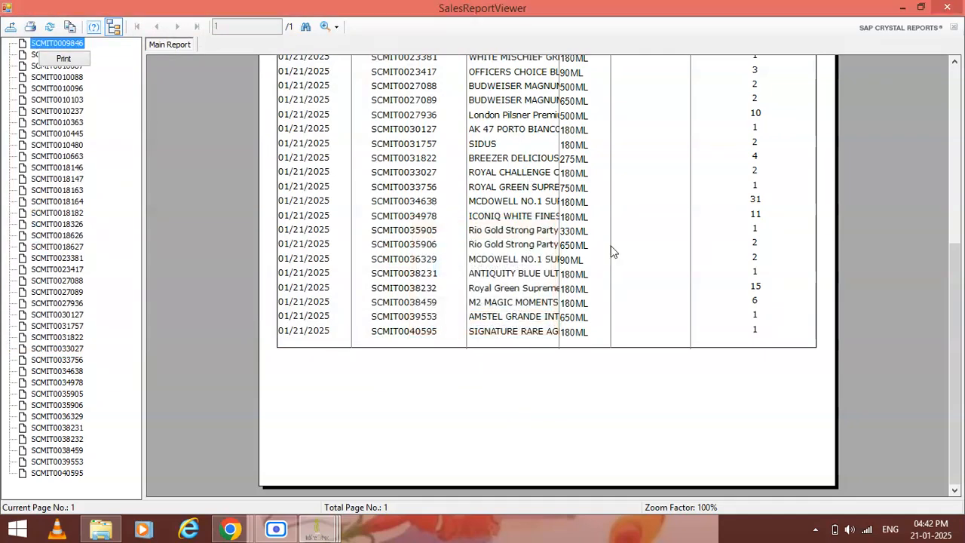
left_click(947, 7)
left_click(509, 63)
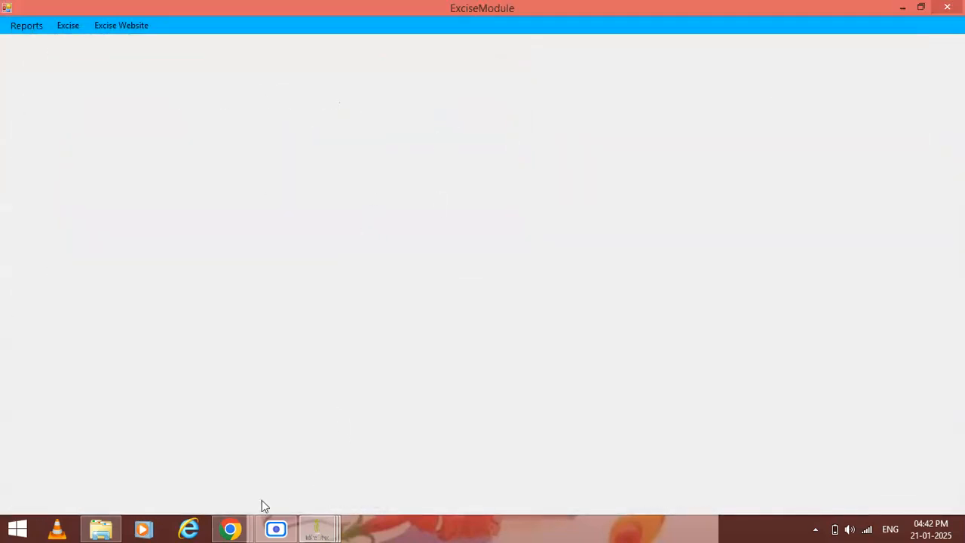
Step: Switch to the state excise website in Chrome and open the Multiple Sales Entry page
mouse_move(230, 528)
left_click(214, 450)
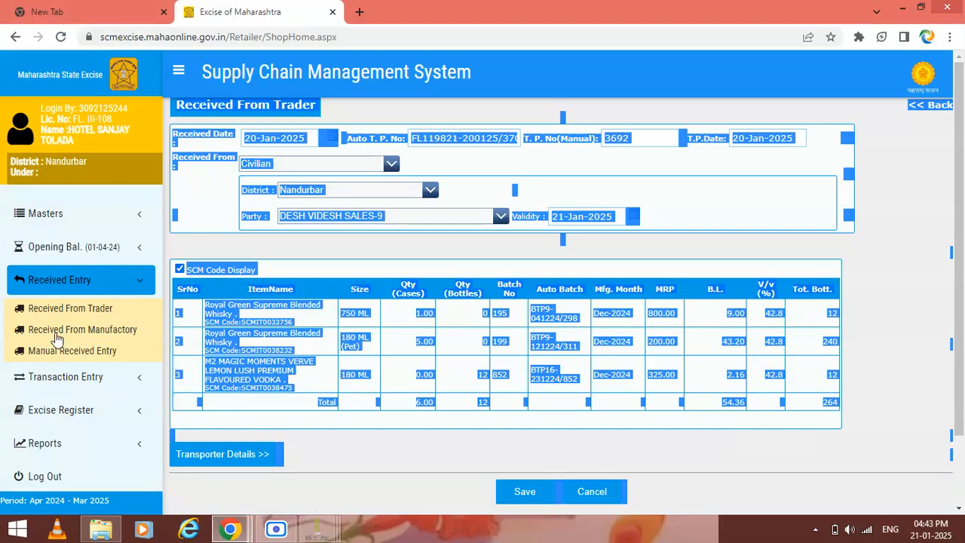
left_click(68, 385)
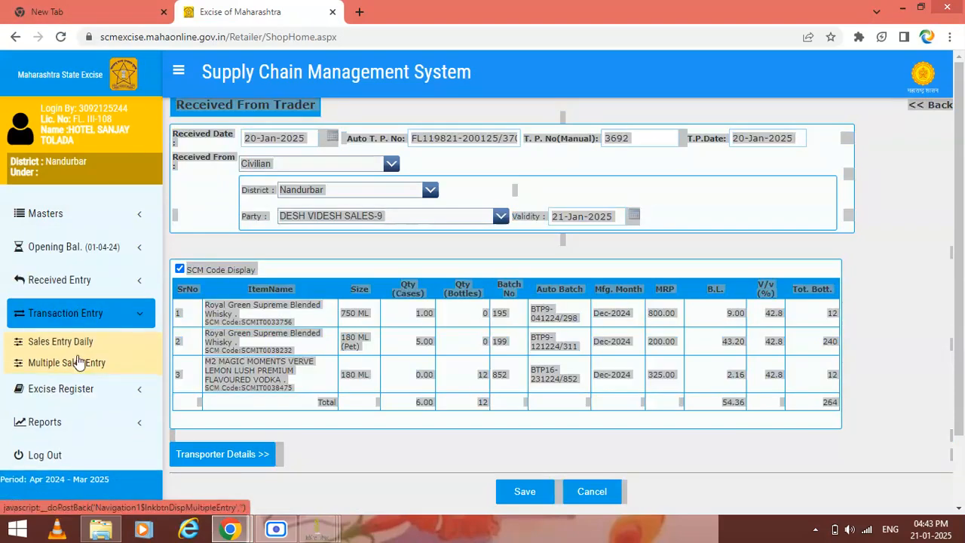
left_click(78, 363)
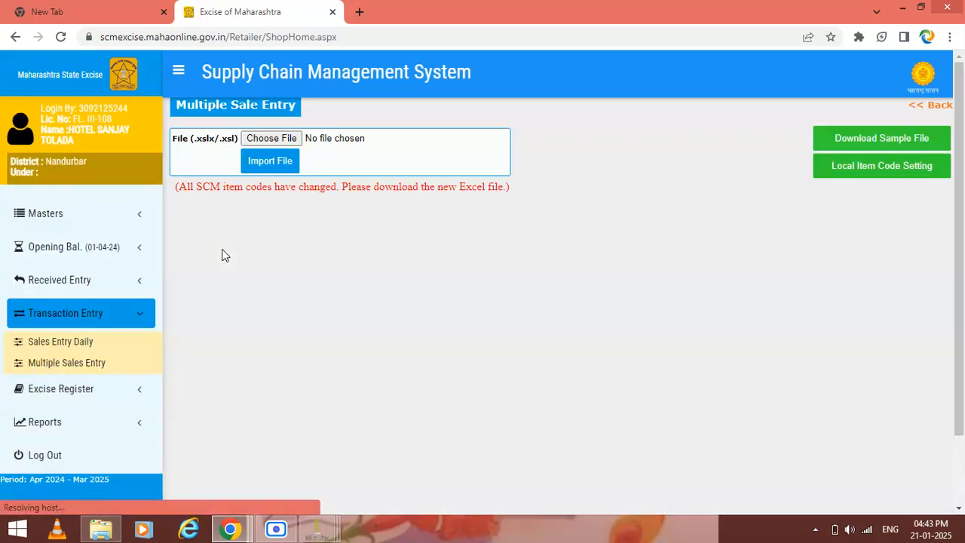
Step: Choose 21.01.2025.xlsx from the desktop as the multiple sale entry file and import it
left_click(274, 141)
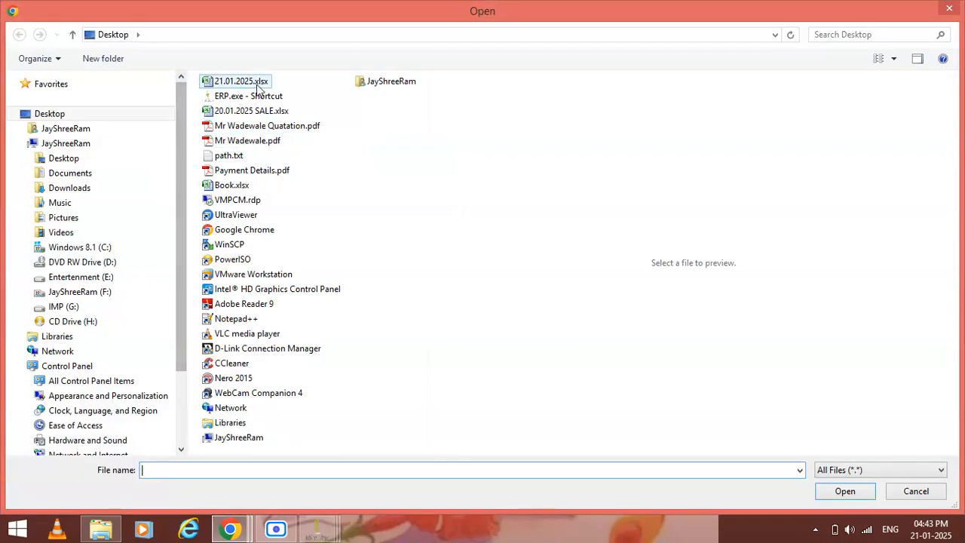
left_click(240, 81)
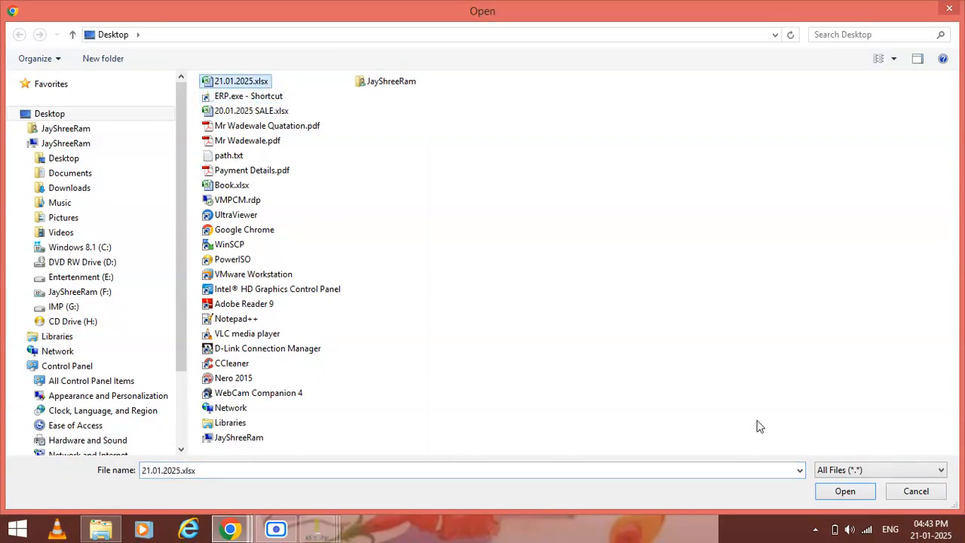
left_click(835, 491)
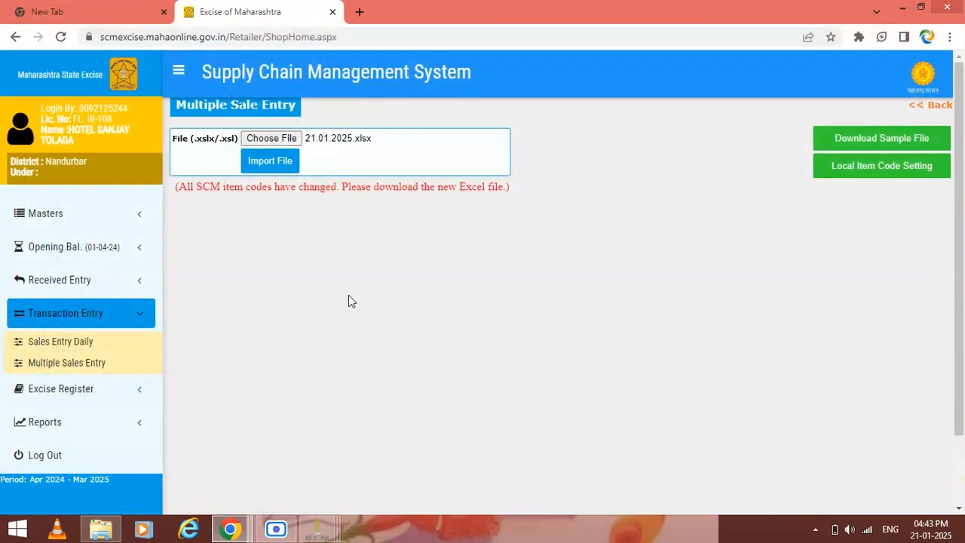
left_click(279, 162)
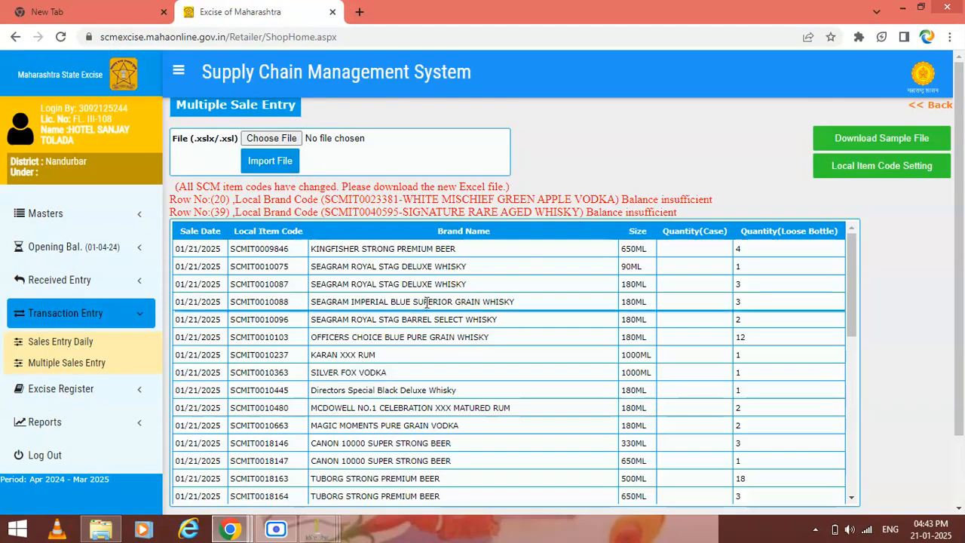
Step: Look through the imported sale rows down to the end and back, and log out of the excise website
left_click_drag(851, 270, 883, 498)
left_click_drag(959, 393, 941, 309)
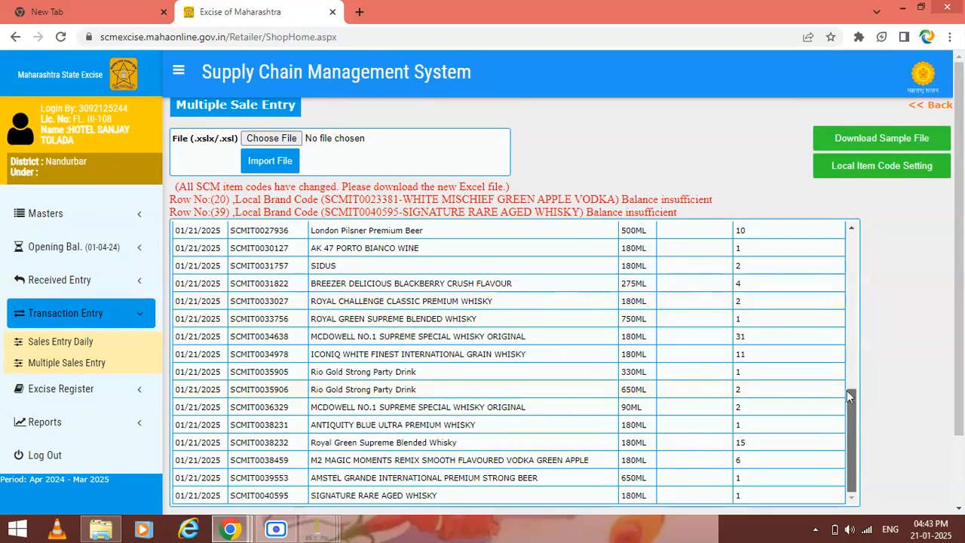
left_click_drag(852, 412, 842, 246)
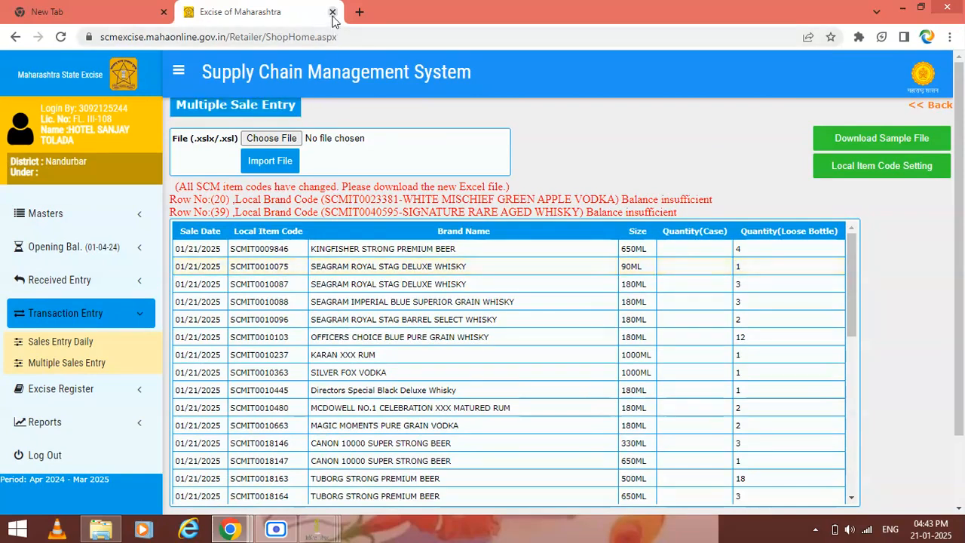
left_click(42, 455)
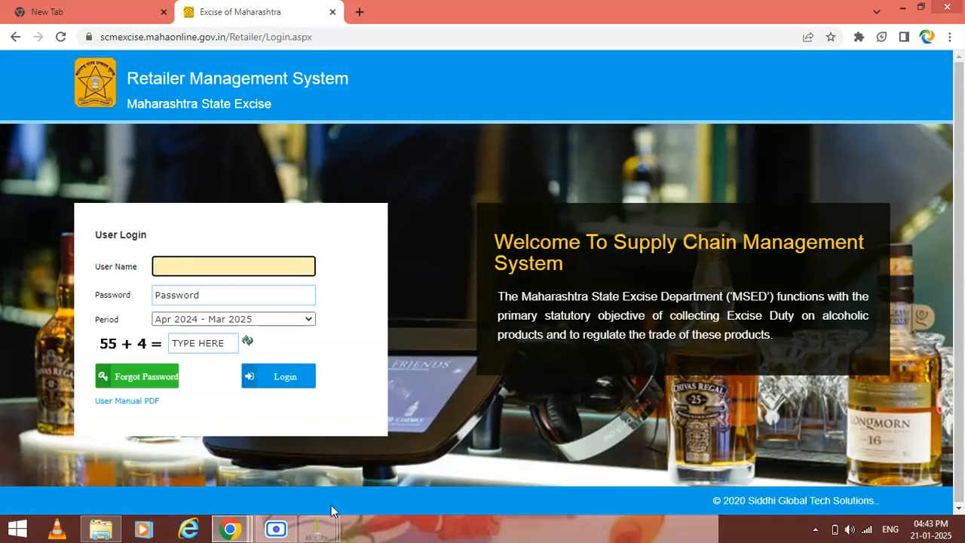
Step: Switch back to the ERP's POS billing window and open the main dashboard from it
left_click(318, 529)
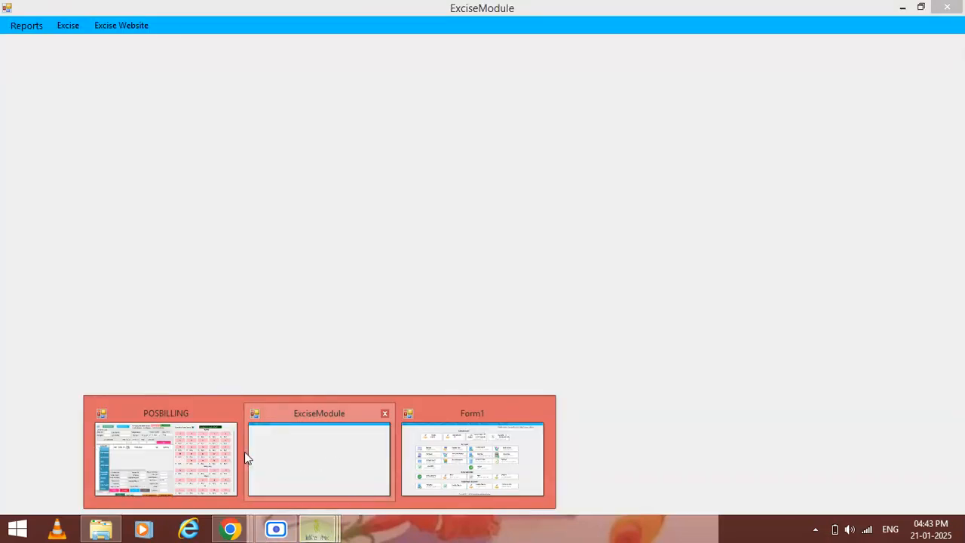
left_click(188, 451)
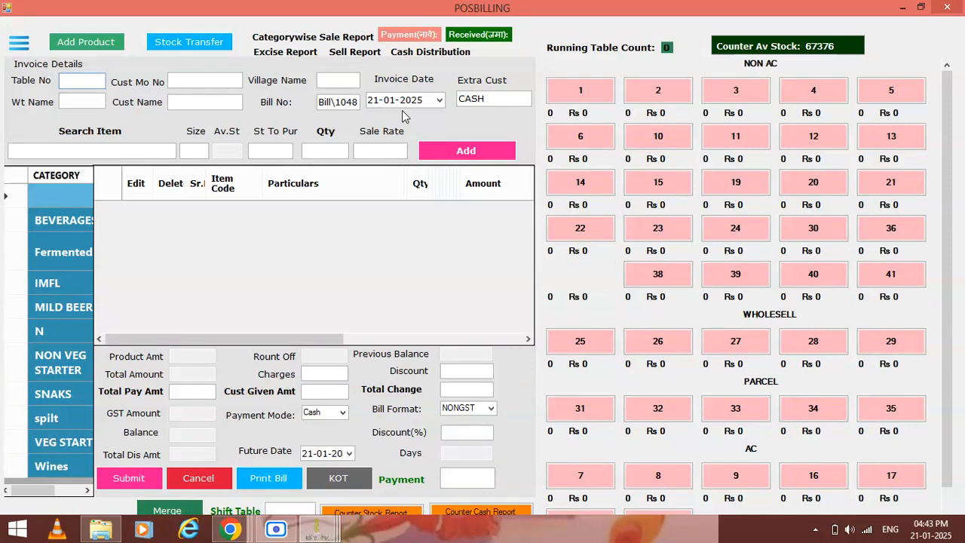
left_click(20, 45)
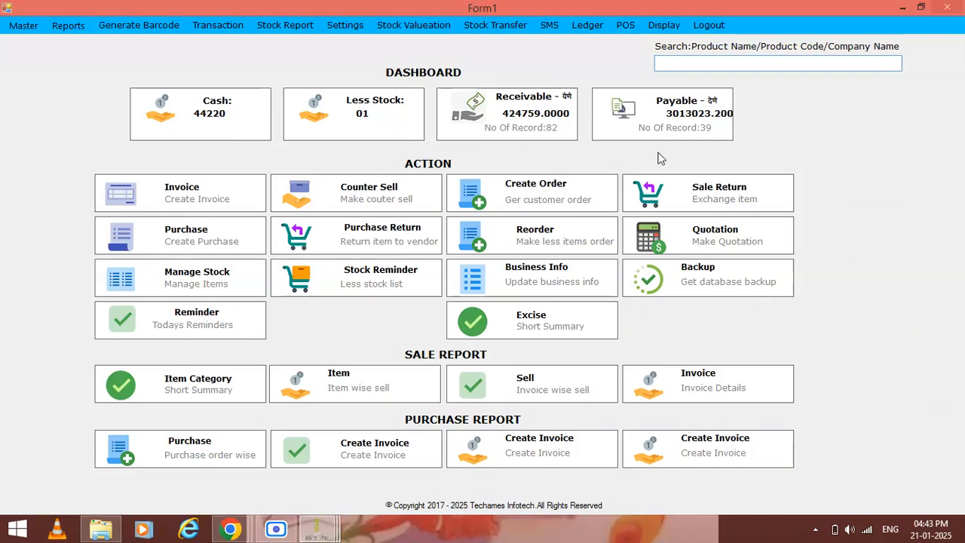
Step: Generate the customer ledger report for the first suggested customer starting with "r", view it, and close the report and ledger form
left_click(587, 25)
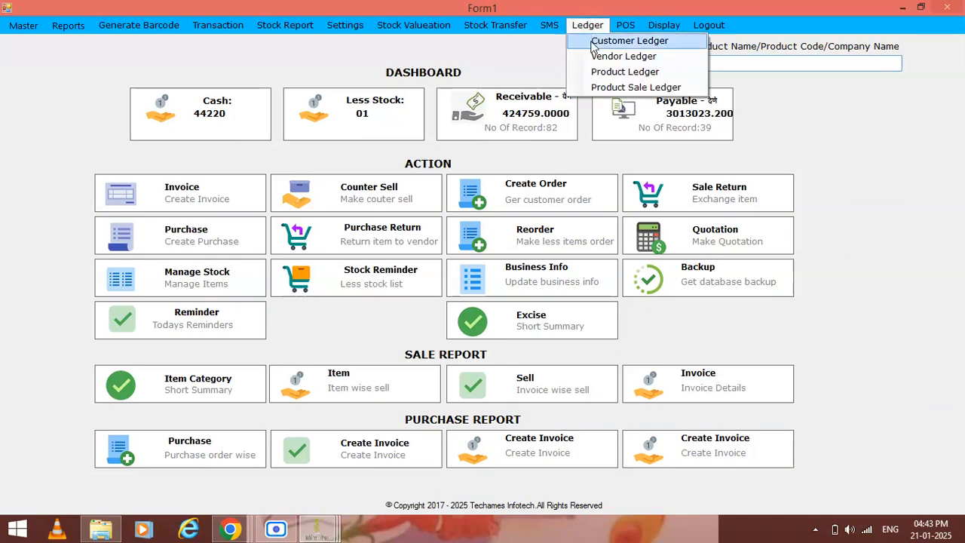
left_click(596, 38)
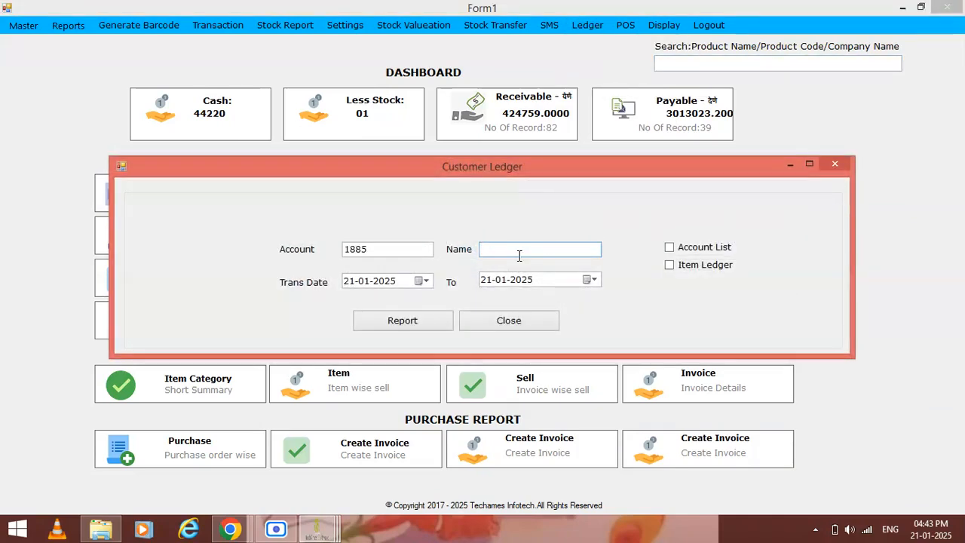
type("r")
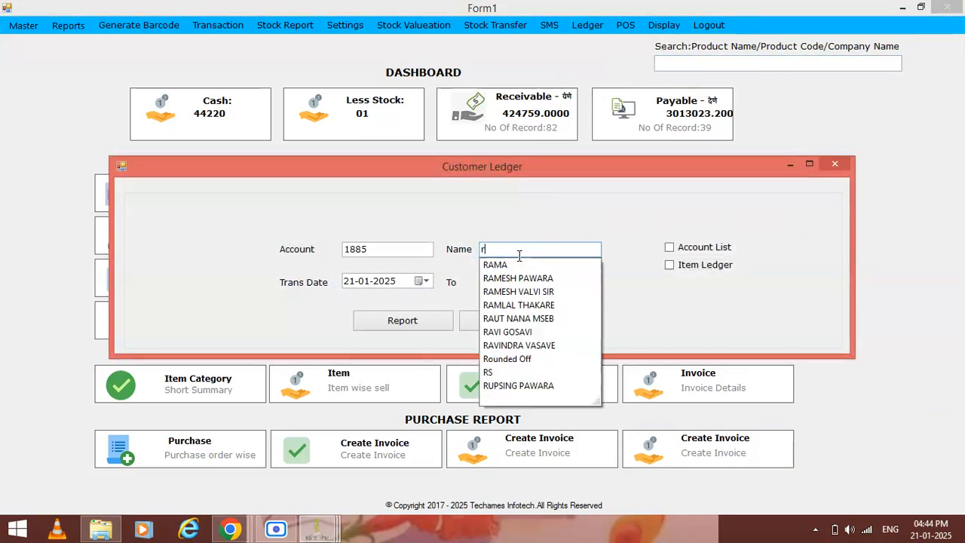
key("Down")
key("Return")
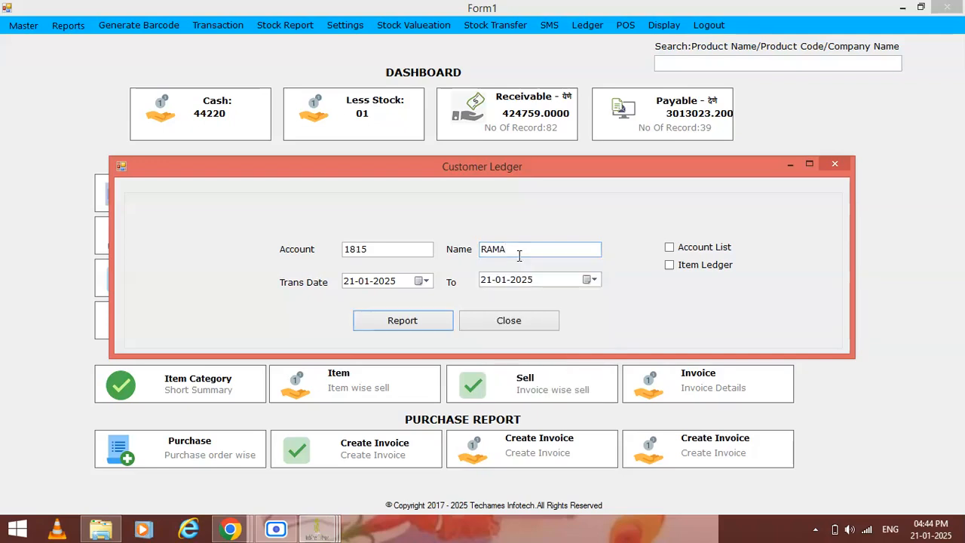
left_click(367, 326)
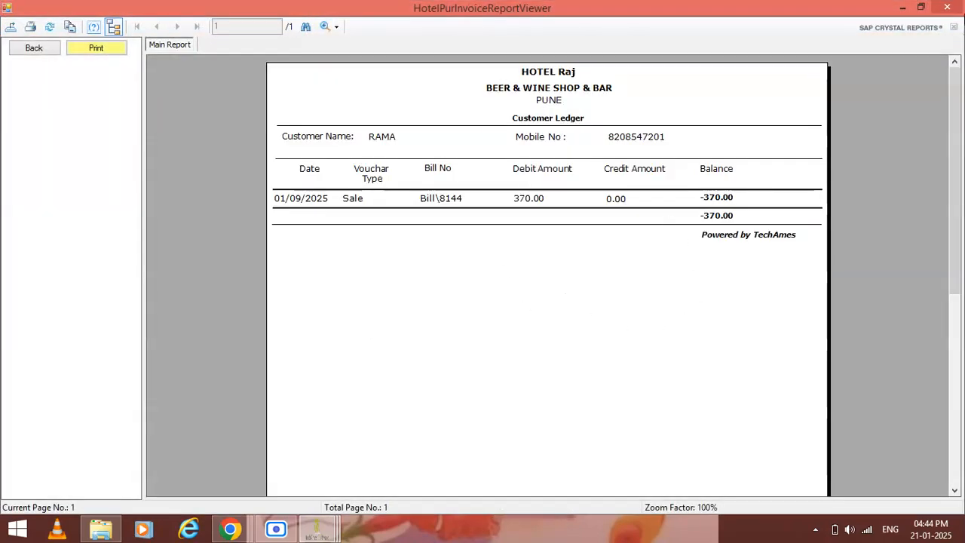
left_click(961, 7)
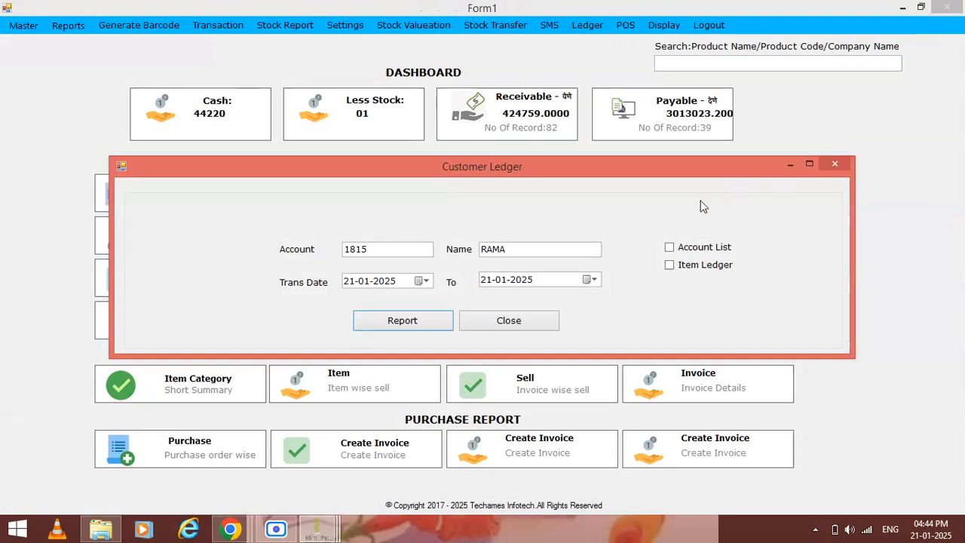
left_click(836, 165)
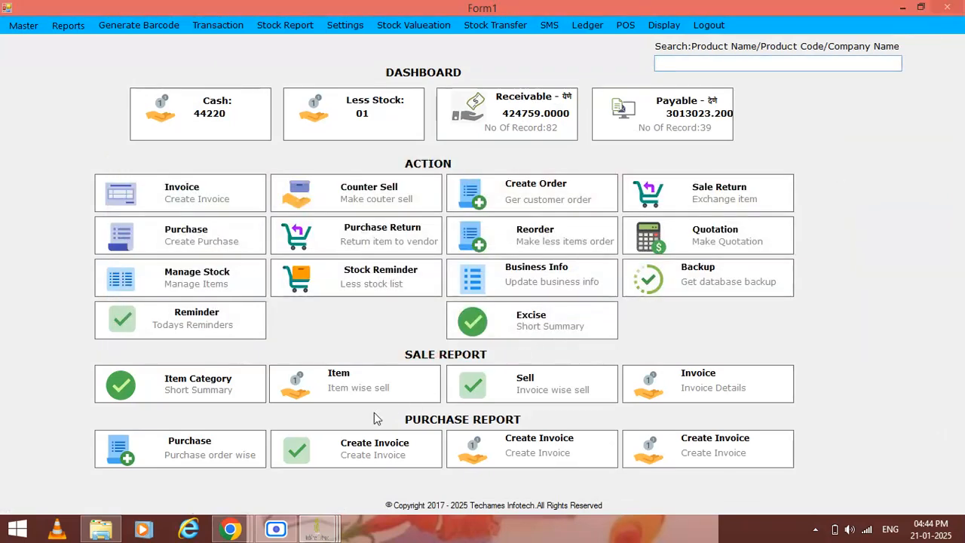
Step: Return to the POS billing window
mouse_move(326, 535)
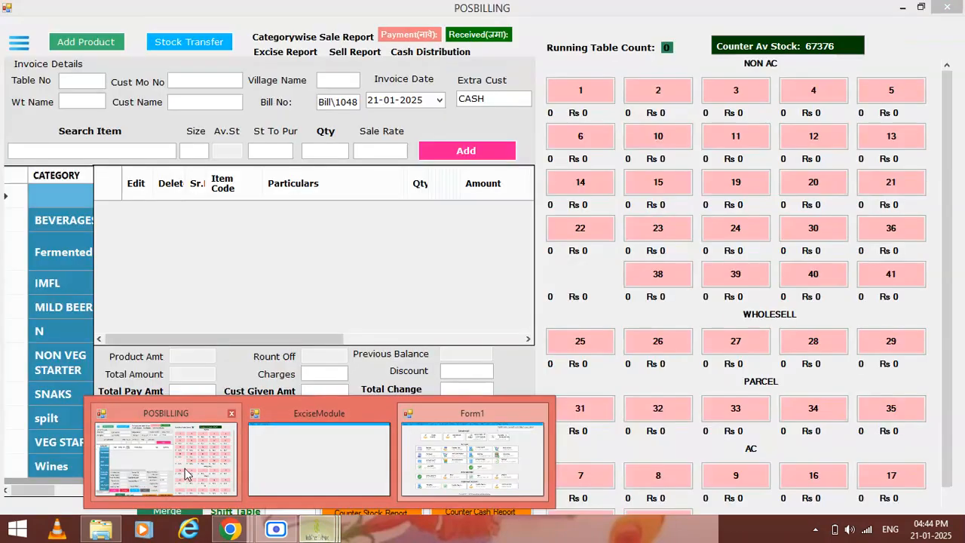
left_click(184, 468)
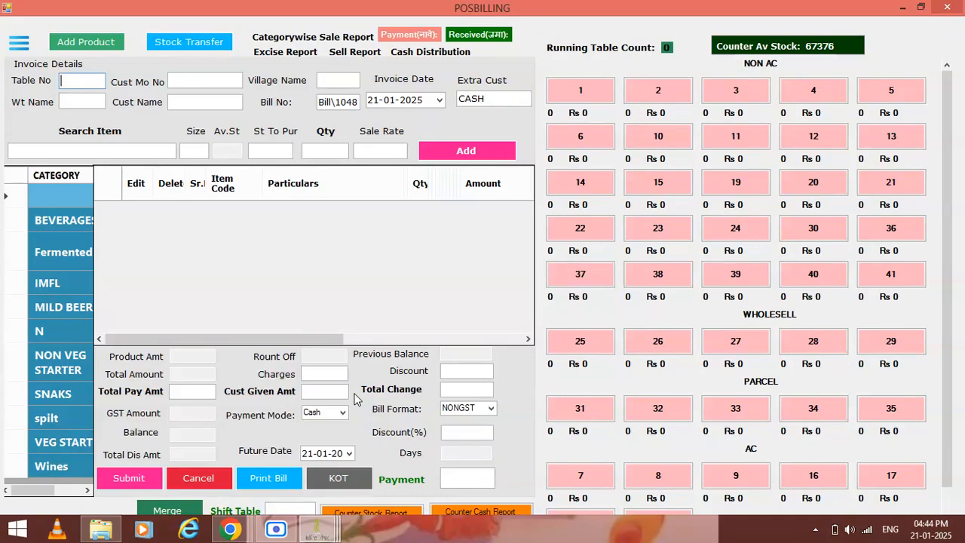
left_click(276, 531)
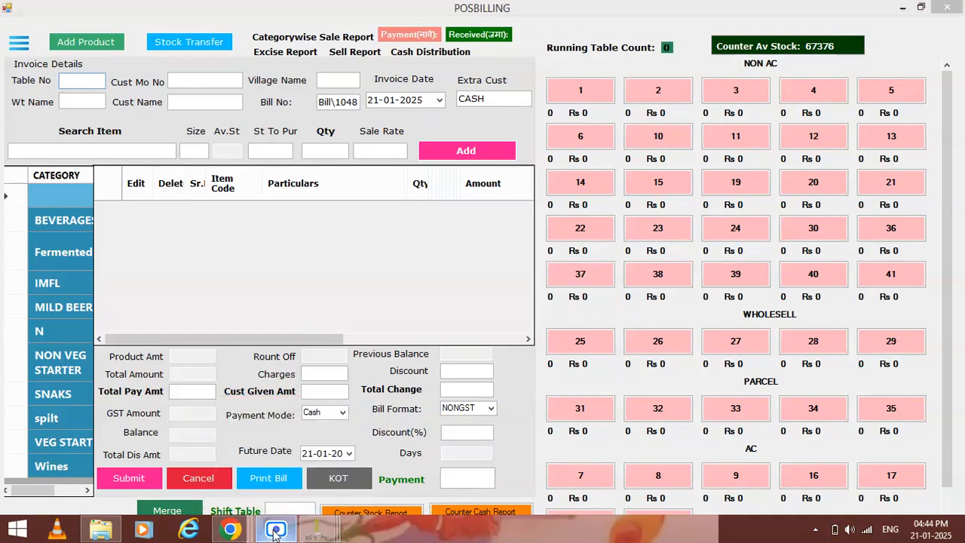